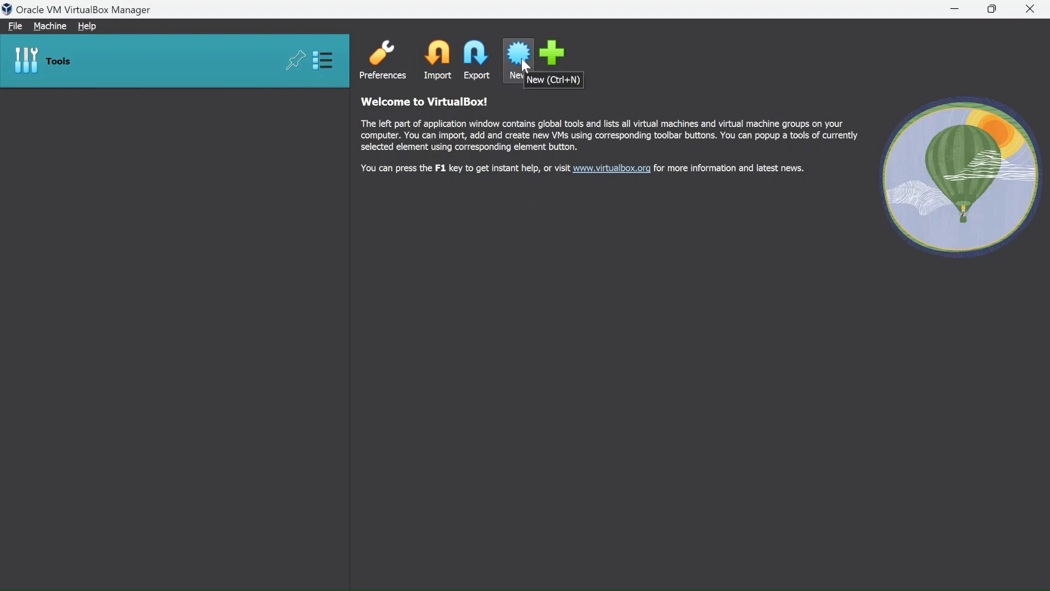
# Create a new virtual machine named 'ubuntu-test', auto-detected as Linux, Ubuntu (64-bit)
pyautogui.click(523, 61)
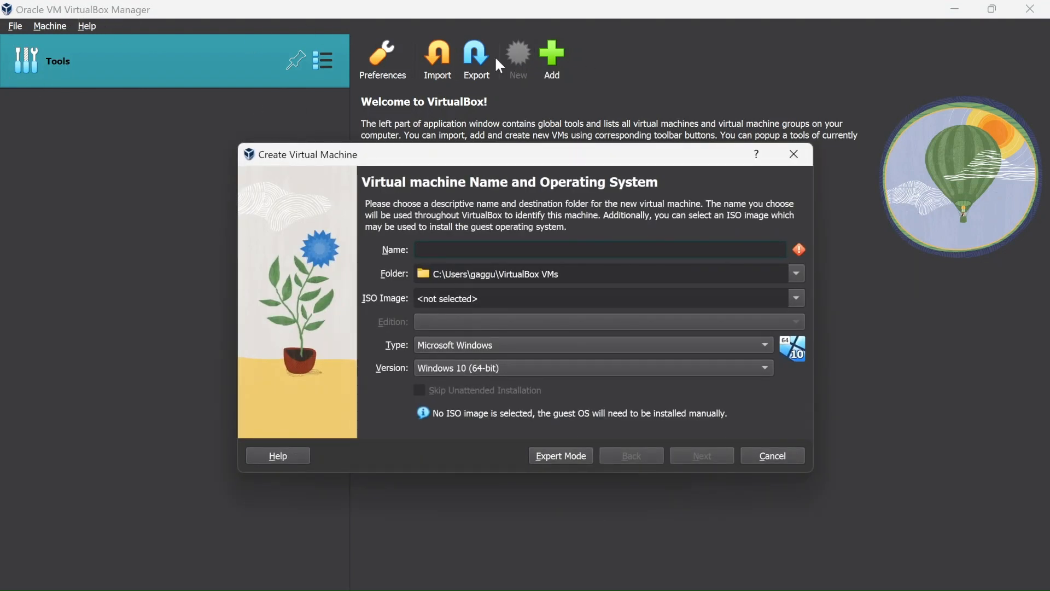
pyautogui.moveTo(364, 153); pyautogui.dragTo(369, 133)
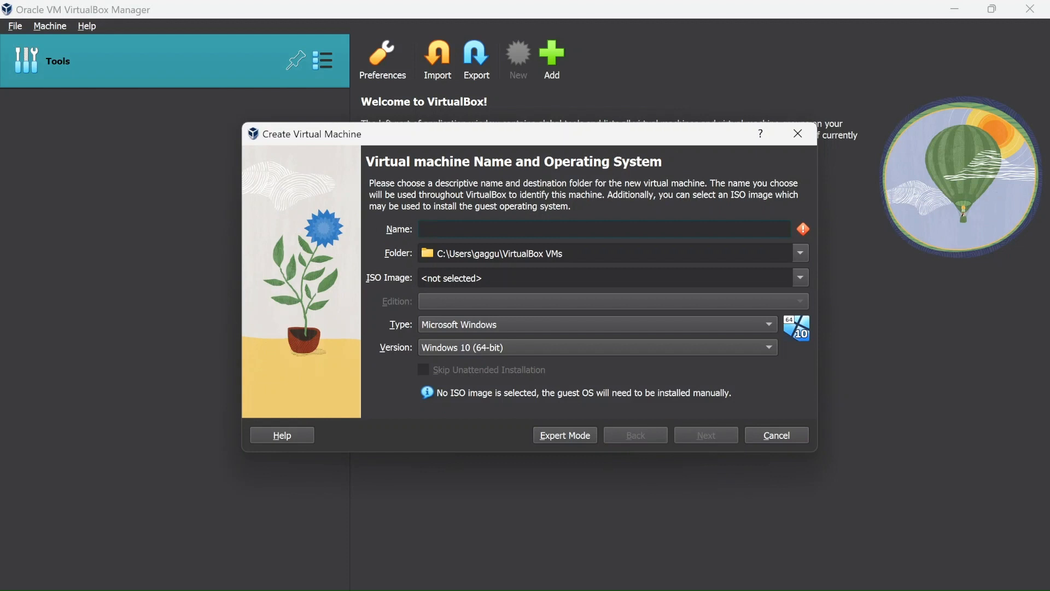
pyautogui.write('ubu')
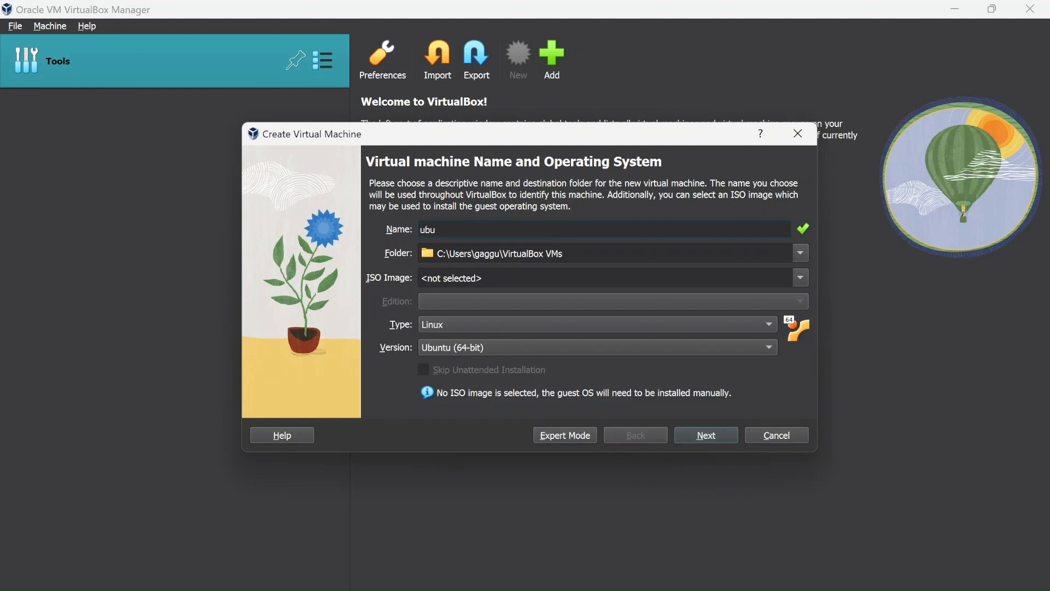
pyautogui.write('ntu-test')
# Copy the Virtual_Machines folder path on drive C: and paste it into the machine Folder field
pyautogui.click(802, 253)
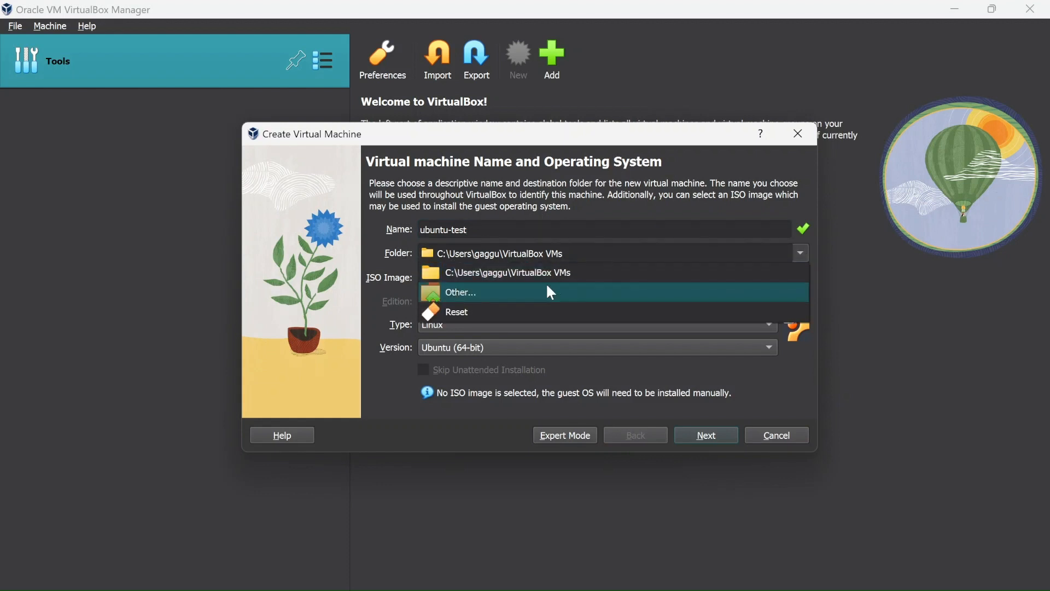
pyautogui.click(515, 294)
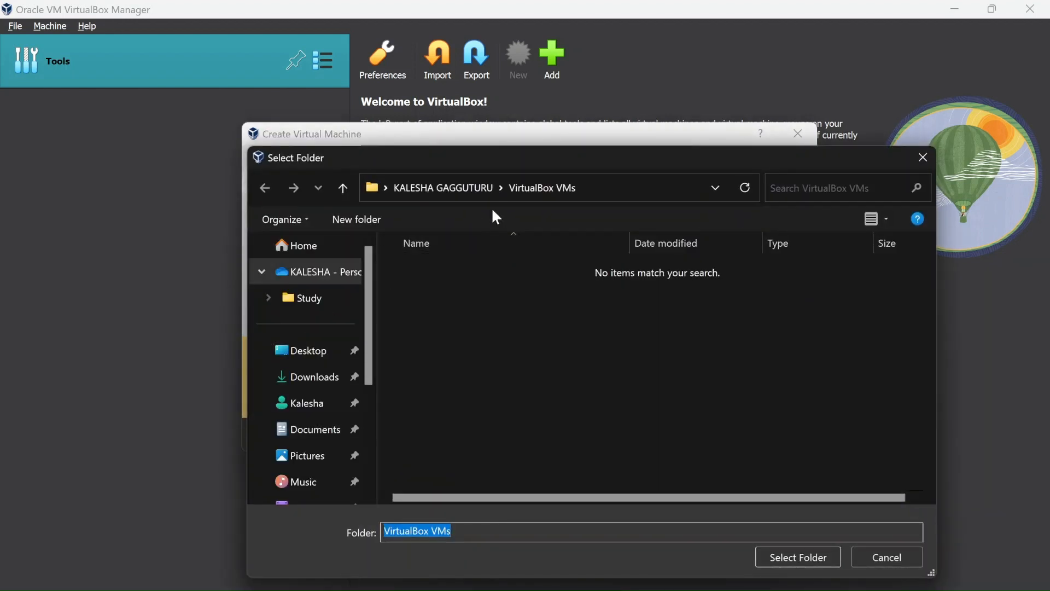
pyautogui.click(626, 190)
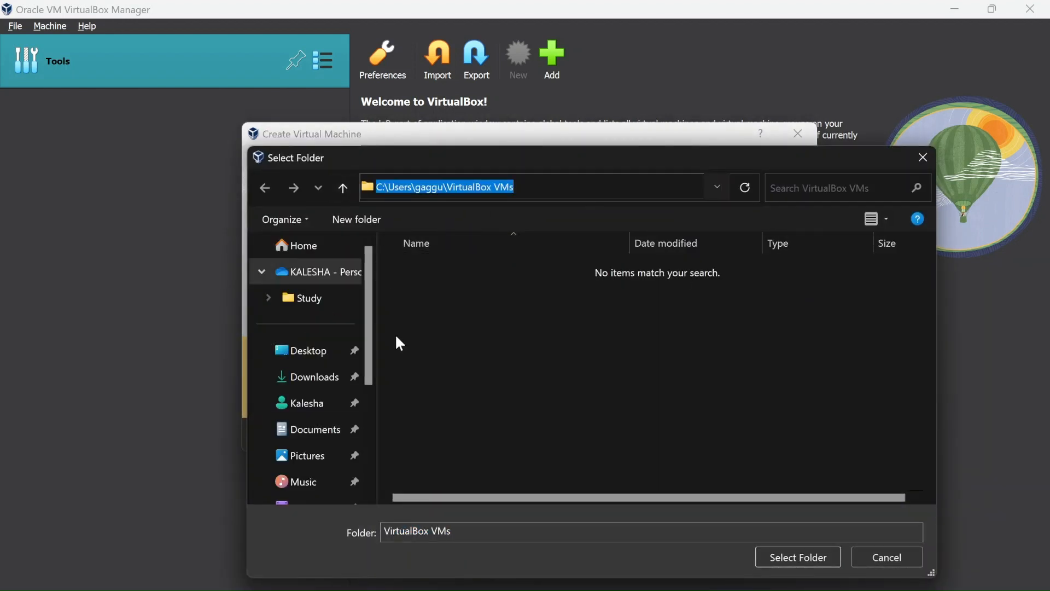
pyautogui.click(271, 406)
pyautogui.click(730, 300)
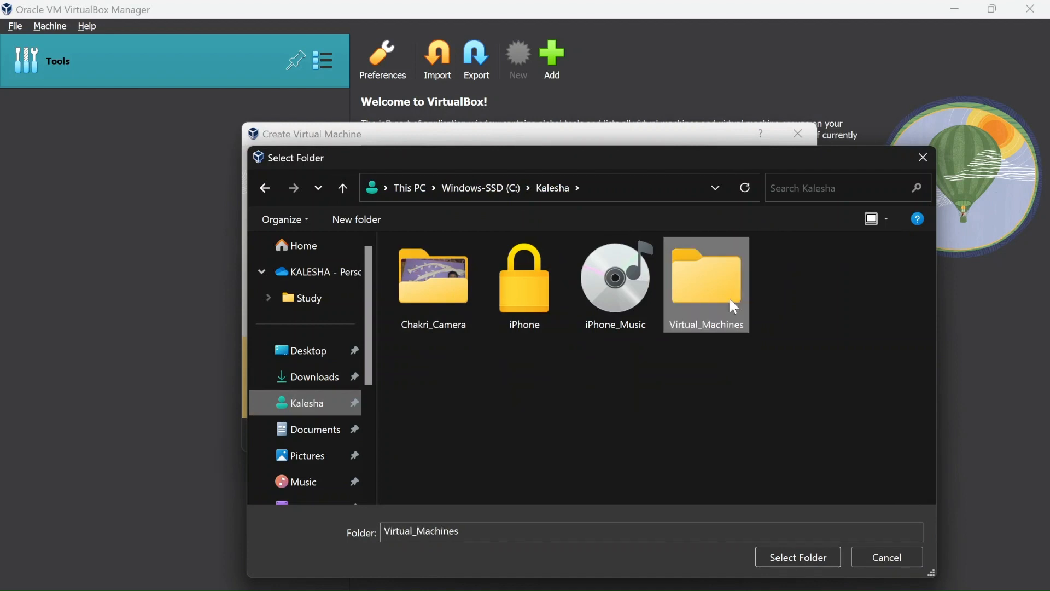
pyautogui.doubleClick(729, 299)
pyautogui.click(694, 191)
pyautogui.hotkey('ctrl', 'c')
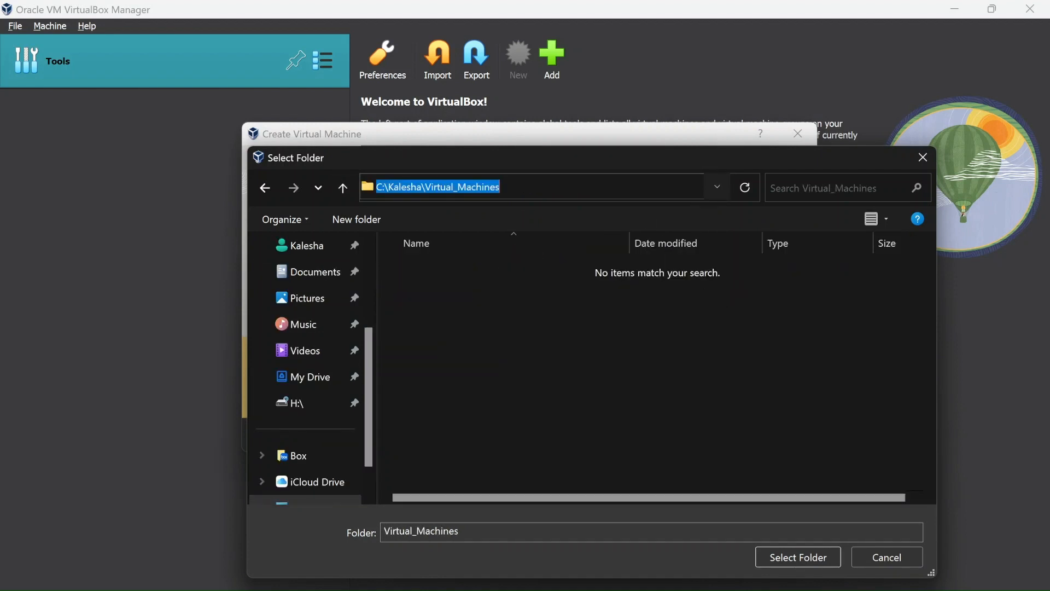
pyautogui.click(886, 556)
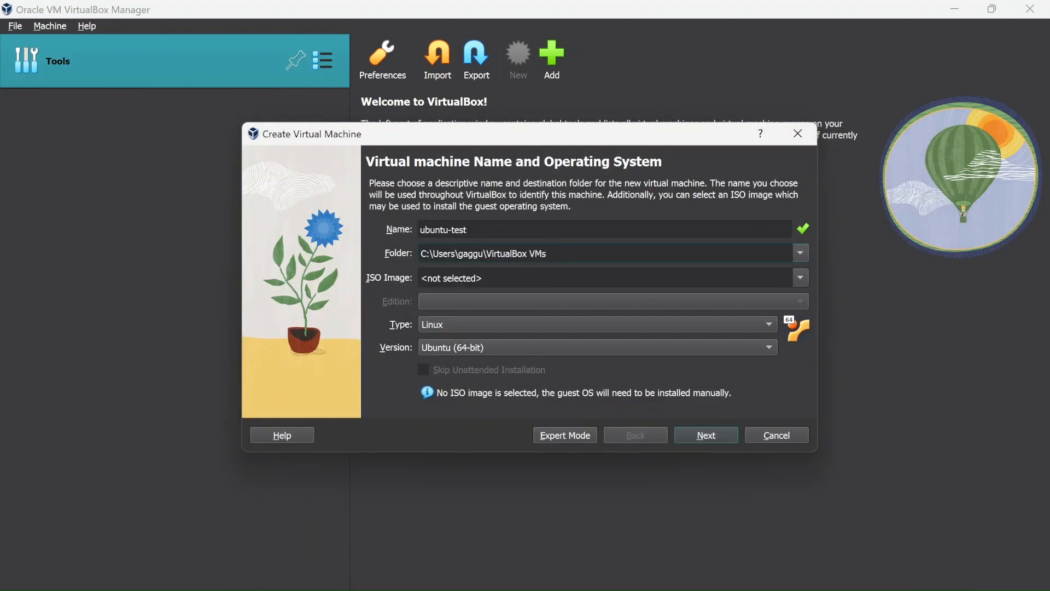
pyautogui.hotkey('ctrl', 'a')
pyautogui.hotkey('ctrl', 'v')
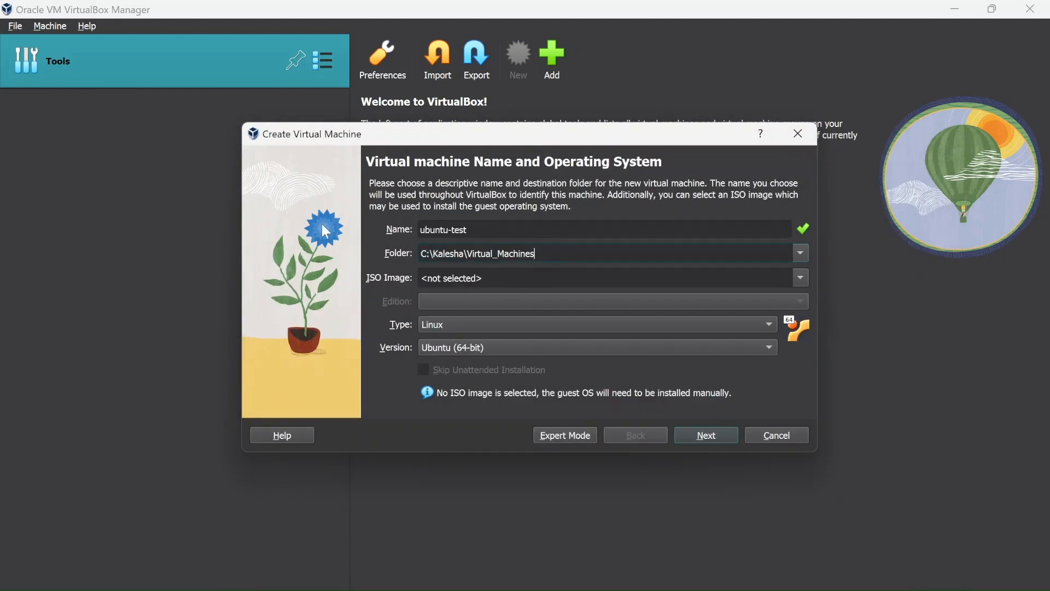
# Attach ubuntu-22.04.3-live-server-amd64.iso from Downloads as the installer ISO image
pyautogui.click(798, 283)
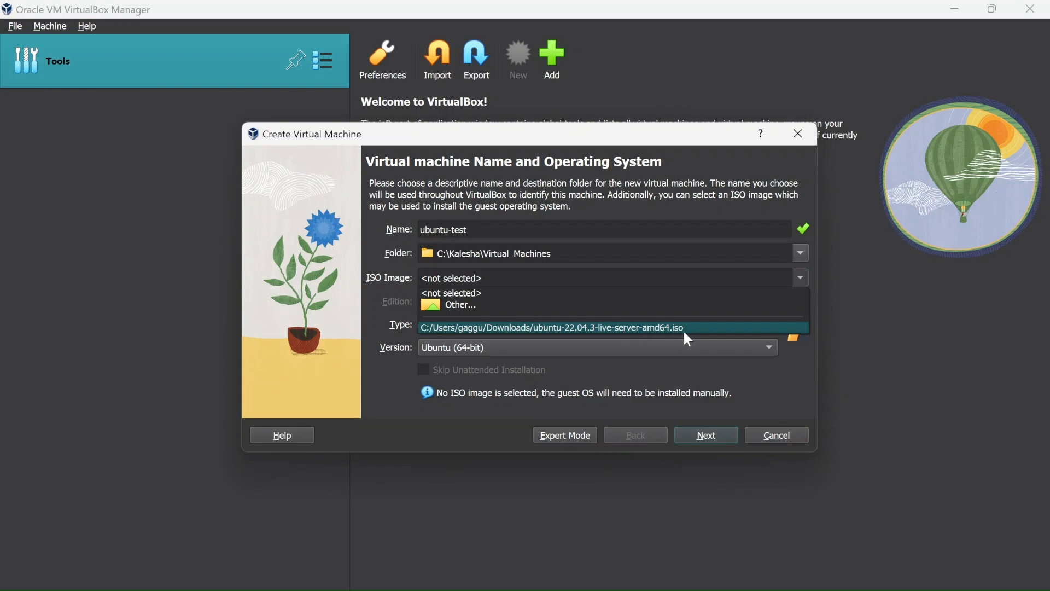
pyautogui.click(497, 328)
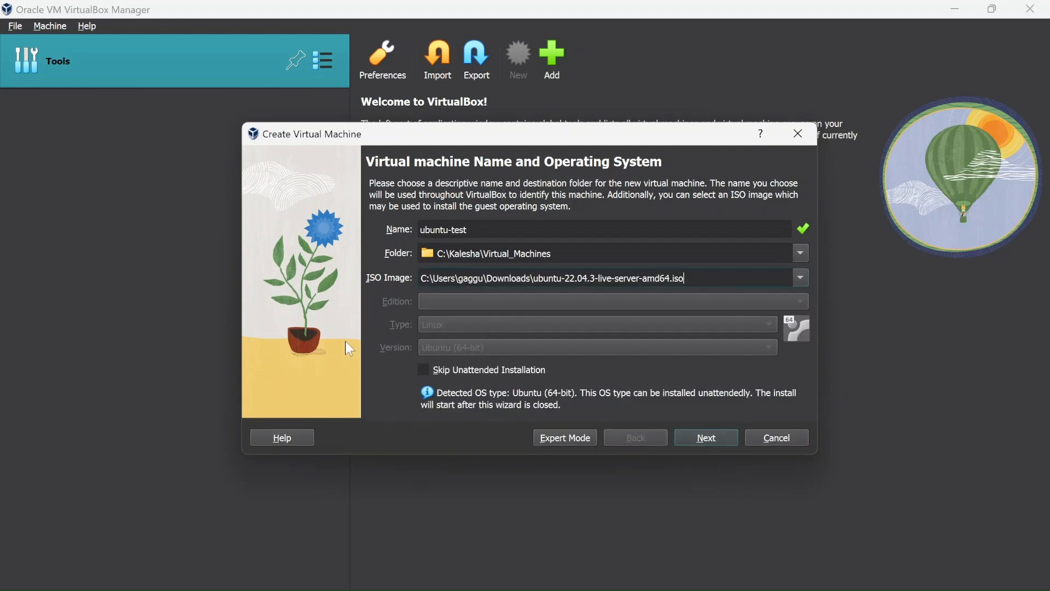
pyautogui.click(802, 275)
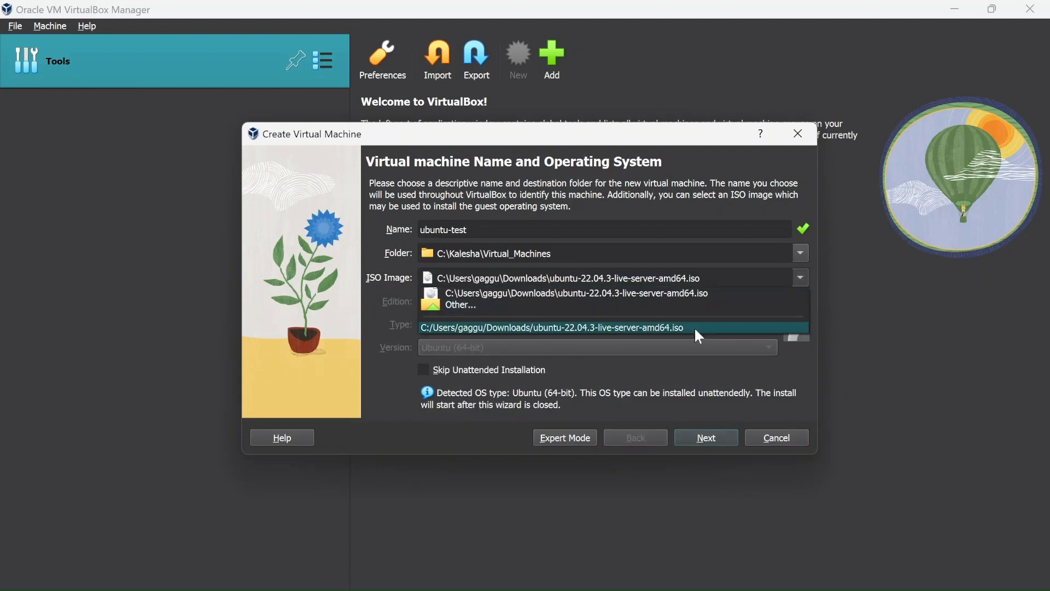
pyautogui.click(447, 310)
pyautogui.click(519, 290)
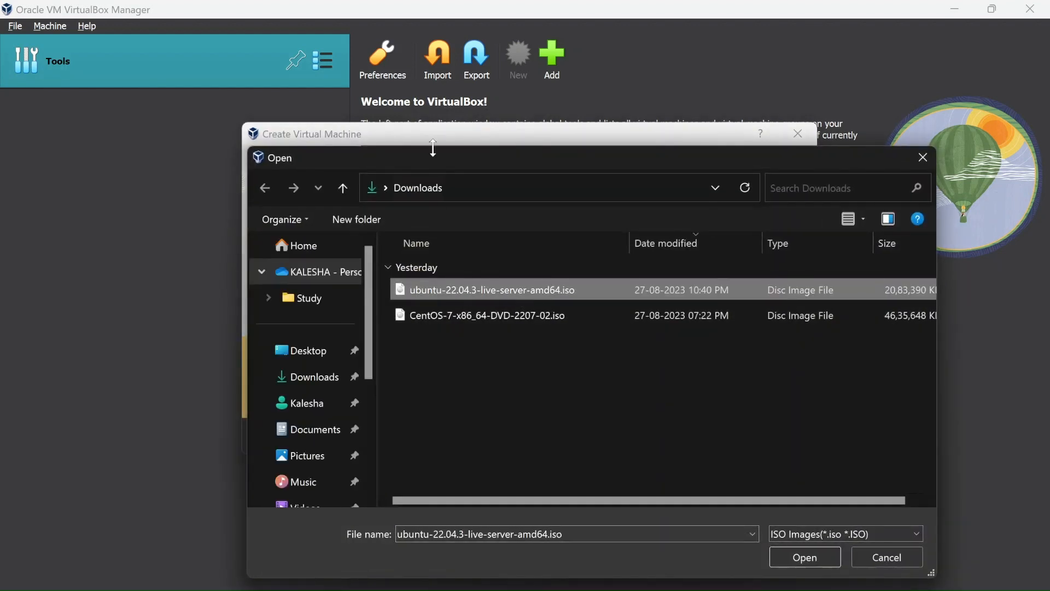
pyautogui.click(807, 558)
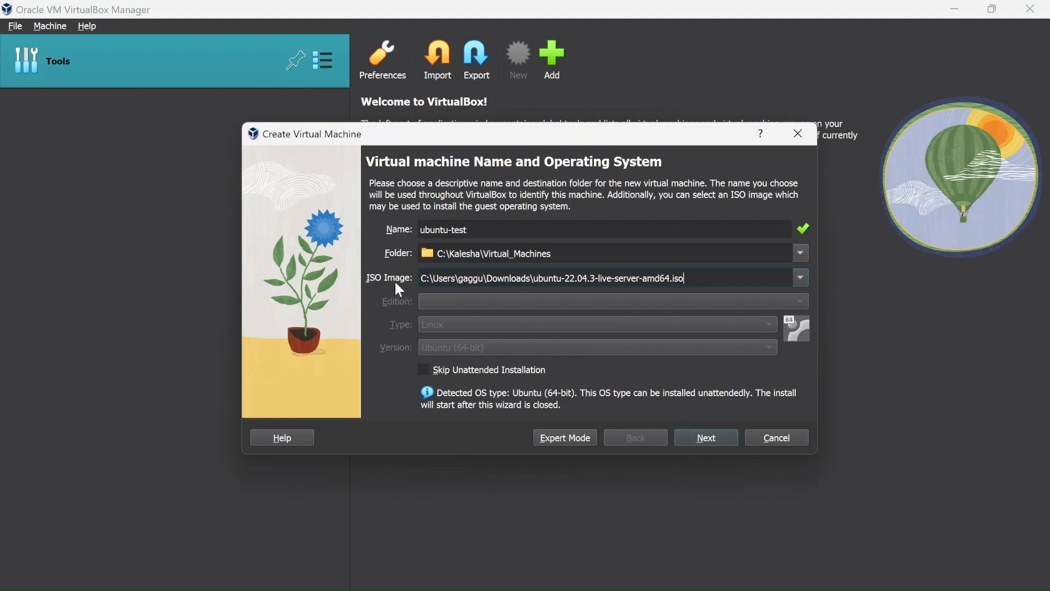
# Accept the Name and unattended-install defaults to reach the 2048 MB, 1 CPU hardware page
pyautogui.click(729, 439)
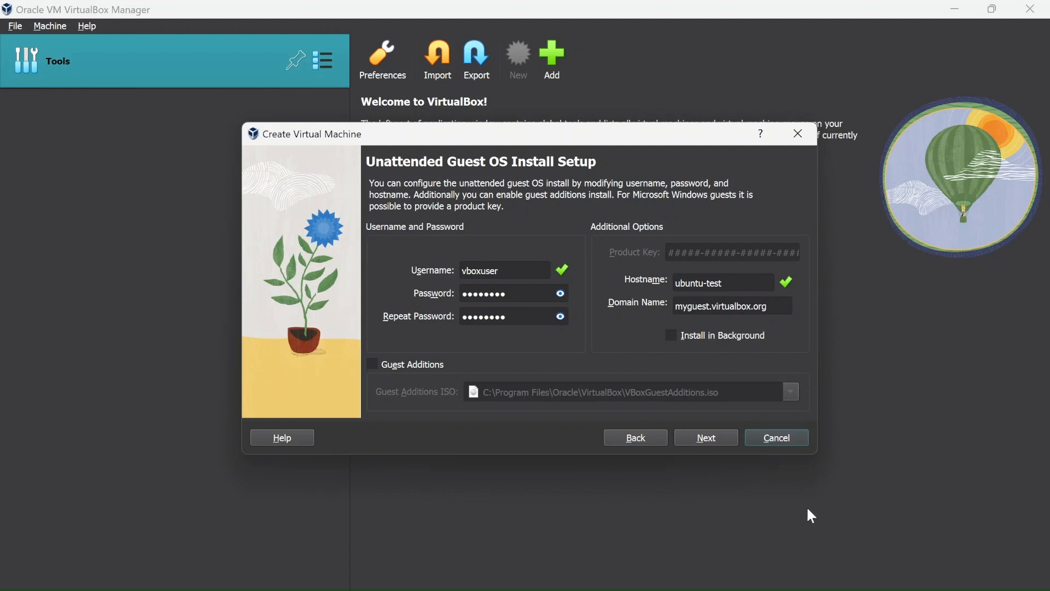
pyautogui.click(708, 435)
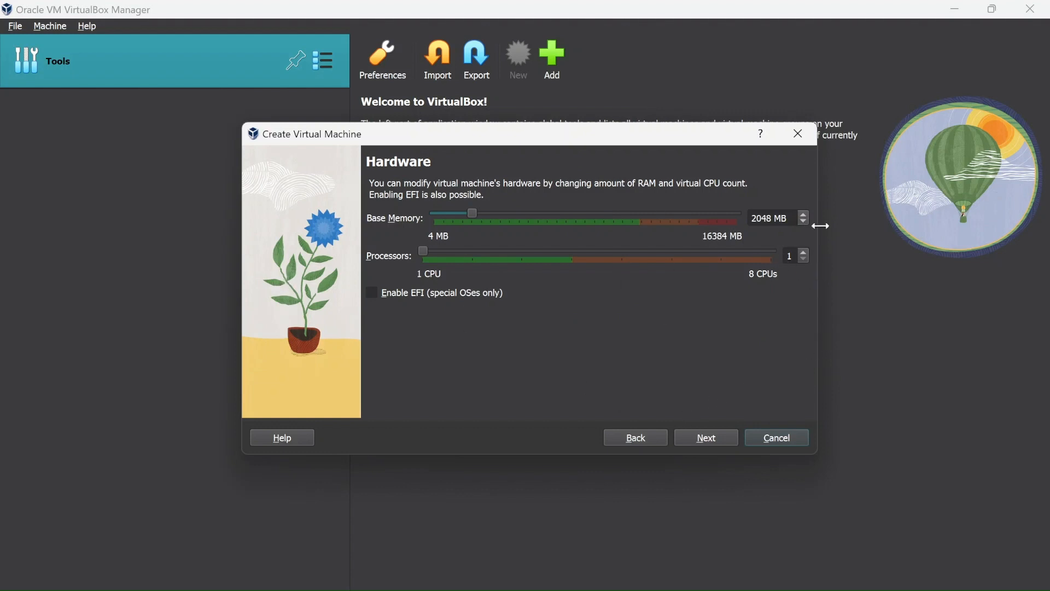
# Keep the default hardware and set the new virtual hard disk size to 20 GB
pyautogui.click(709, 441)
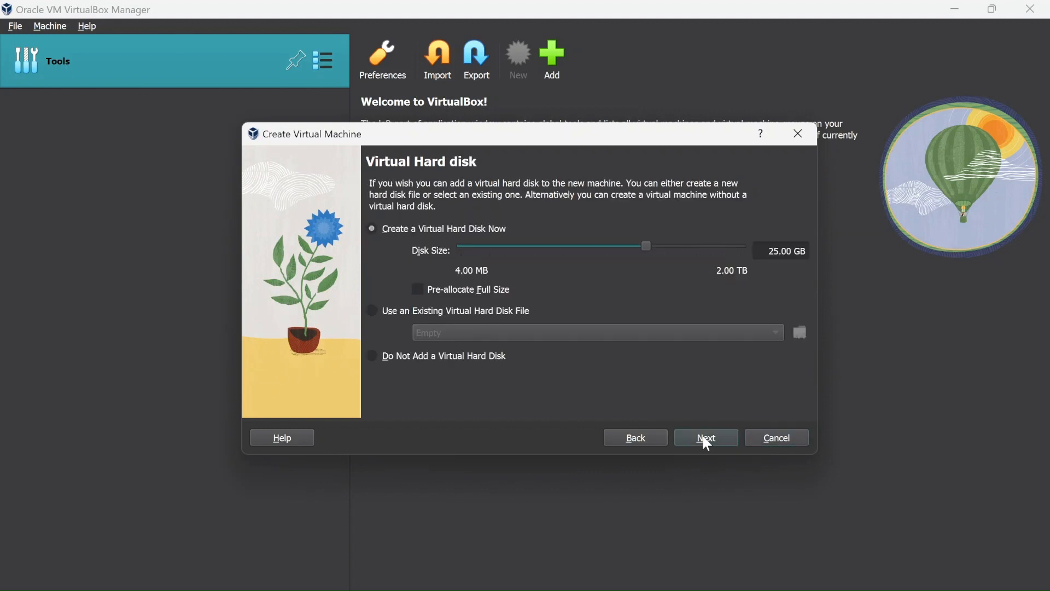
pyautogui.click(654, 444)
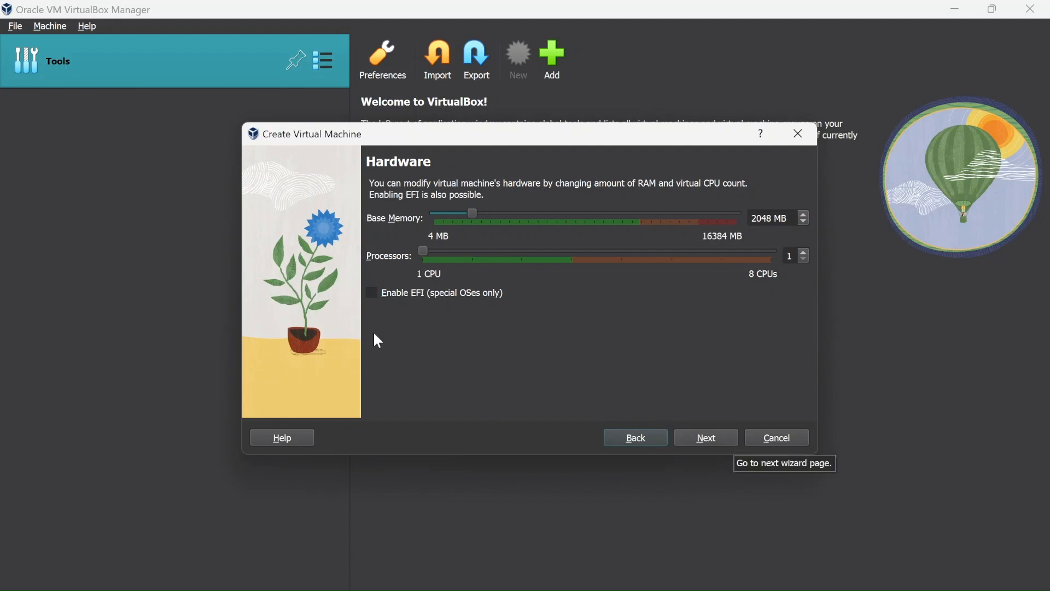
pyautogui.click(711, 439)
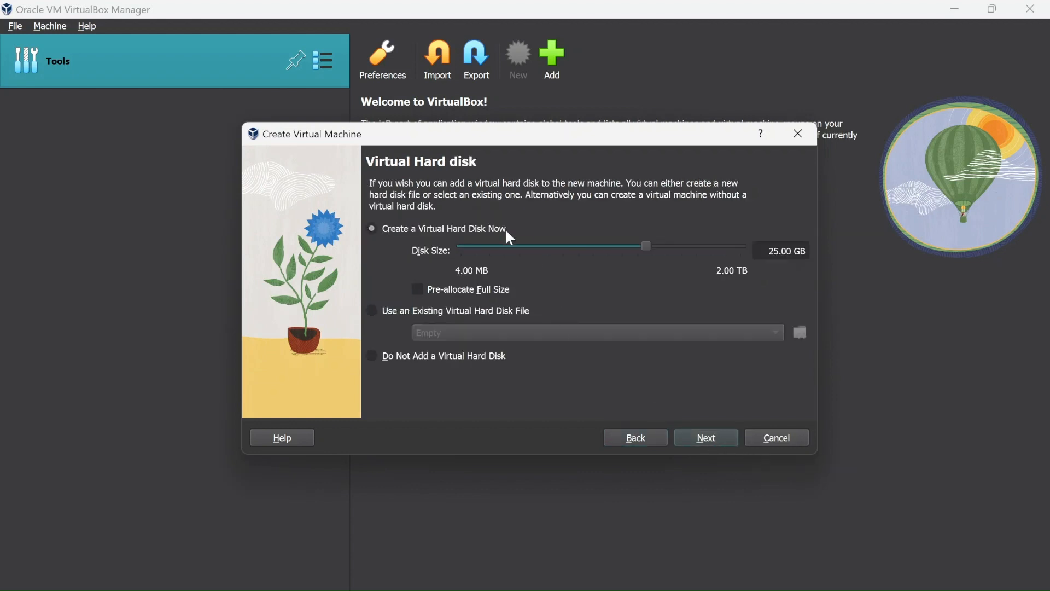
pyautogui.moveTo(766, 251); pyautogui.dragTo(809, 251)
pyautogui.write('20')
# Review the ubuntu-test summary settings and finish creating the machine
pyautogui.click(699, 442)
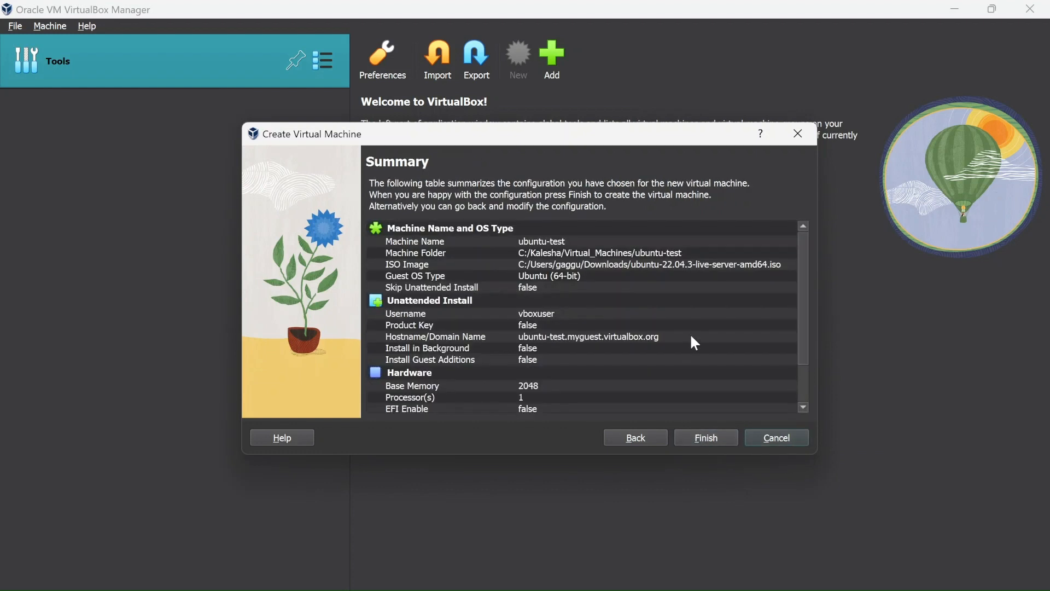
pyautogui.scroll(-2, 692, 337)
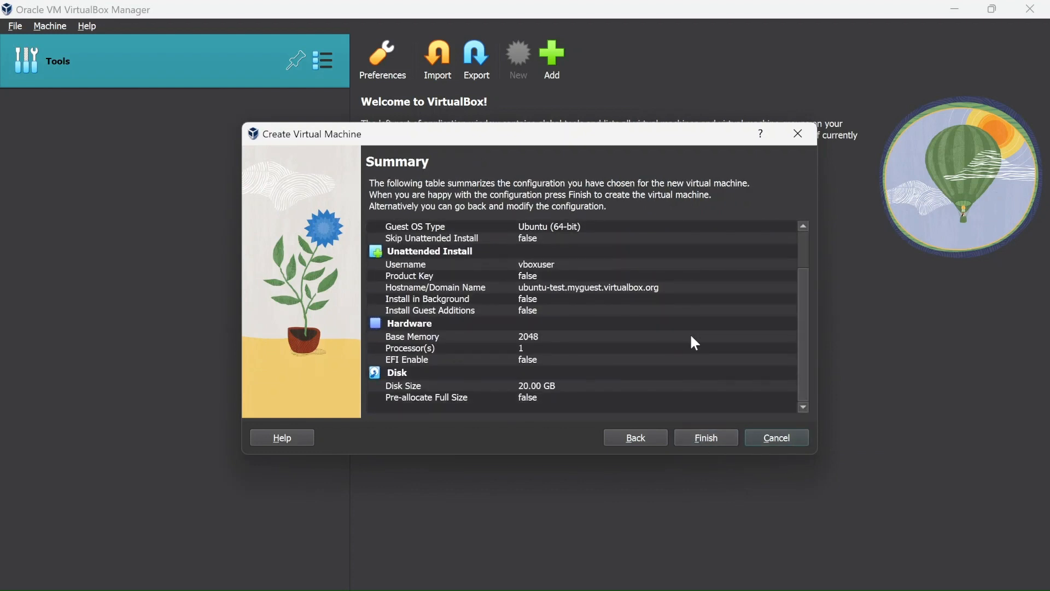
pyautogui.scroll(3, 692, 337)
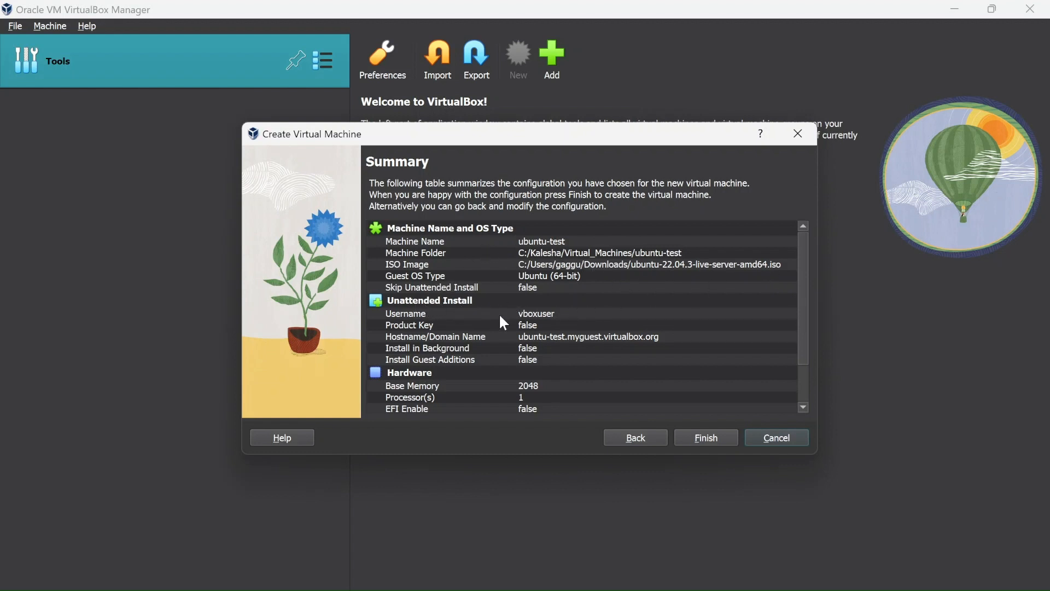
pyautogui.scroll(-1, 500, 316)
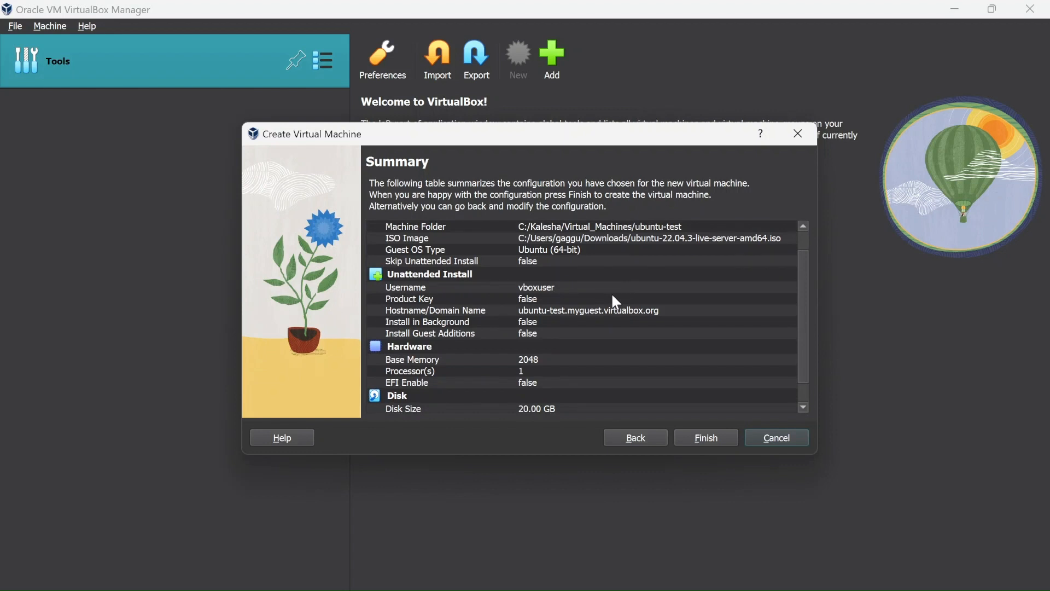
pyautogui.scroll(-1, 574, 334)
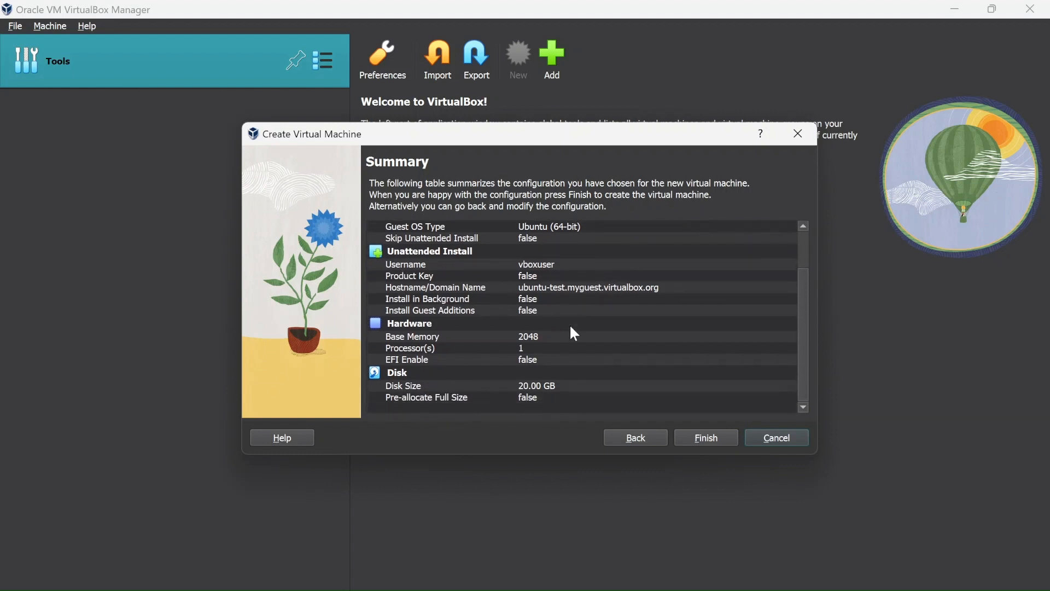
pyautogui.click(721, 444)
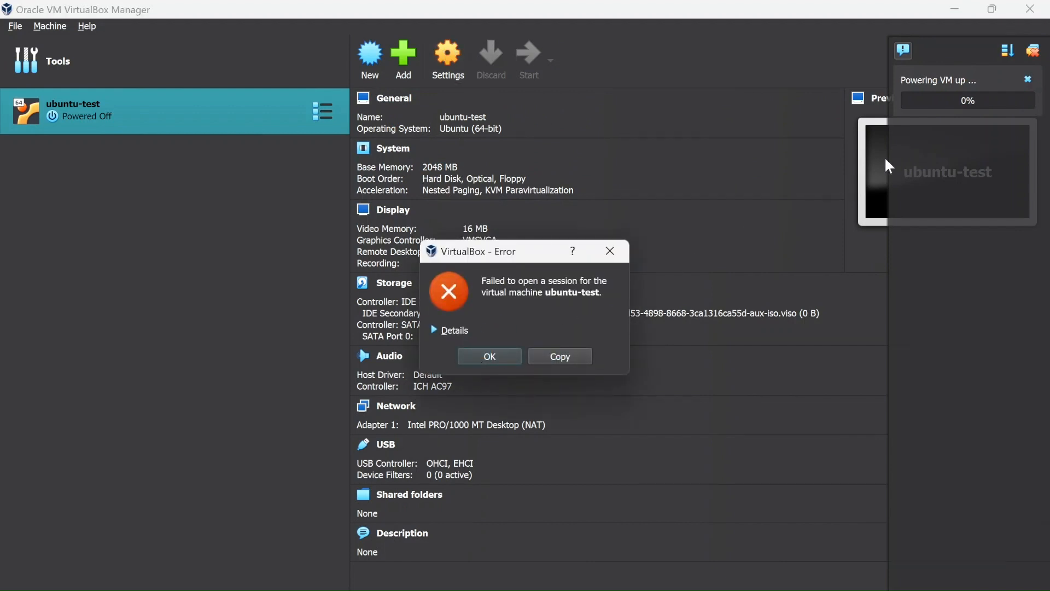
# Dismiss the 'Failed to open a session' error and close ubuntu-test's settings, discarding changes
pyautogui.click(445, 332)
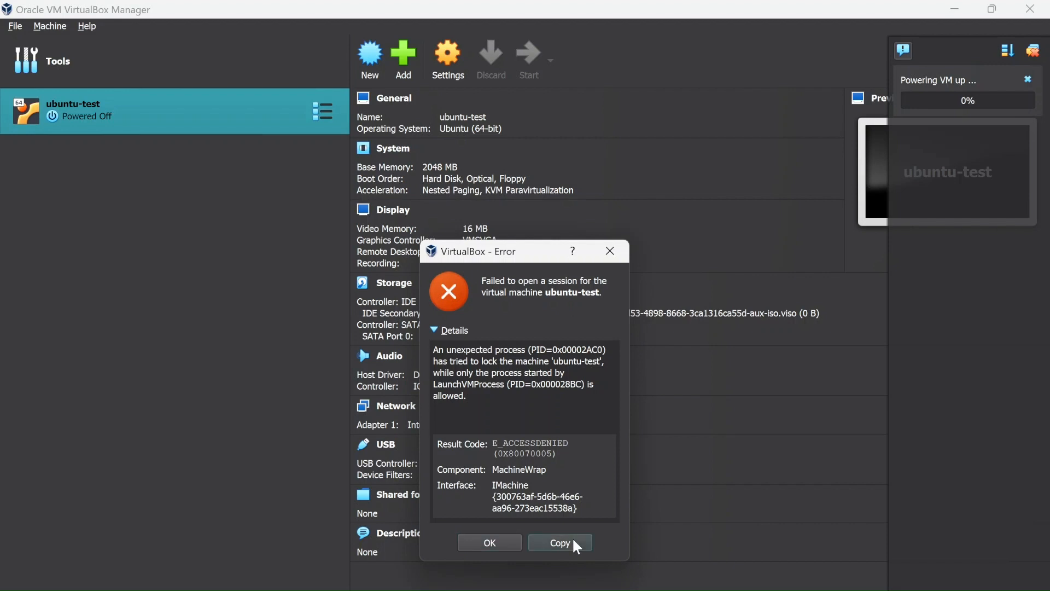
pyautogui.click(488, 543)
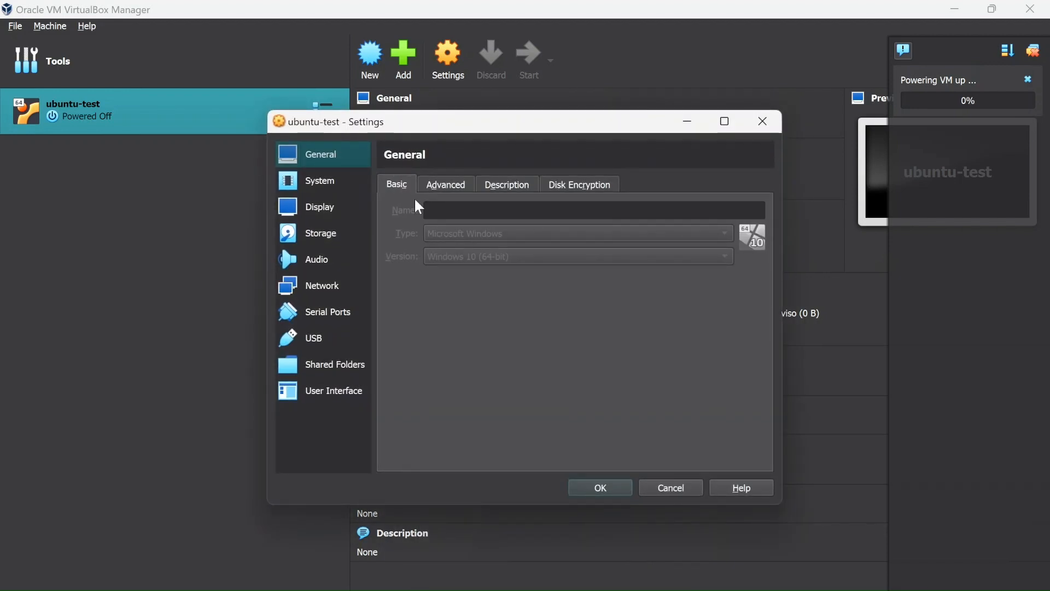
pyautogui.click(763, 121)
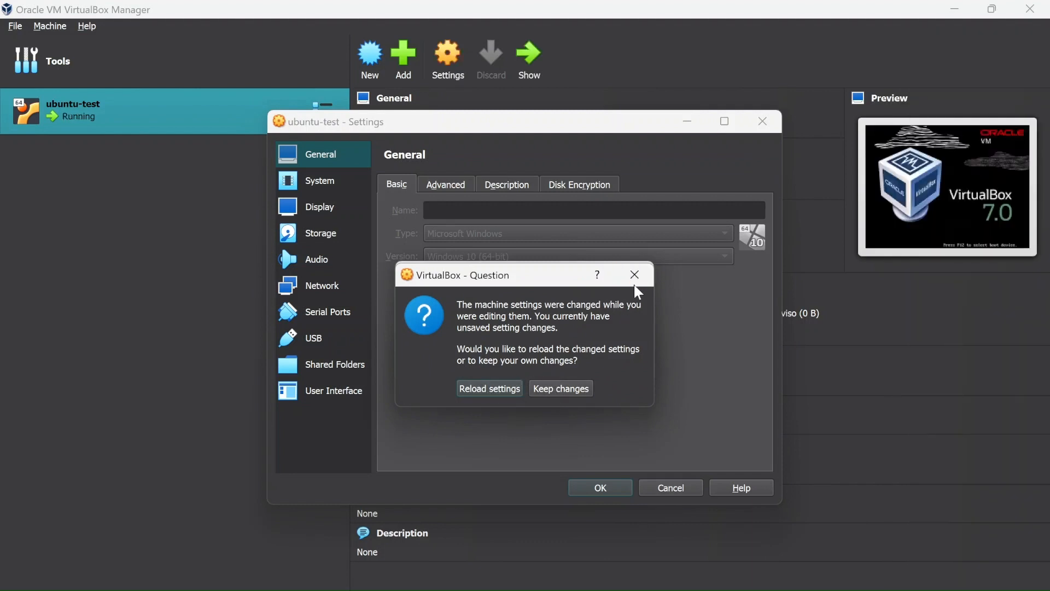
pyautogui.click(494, 364)
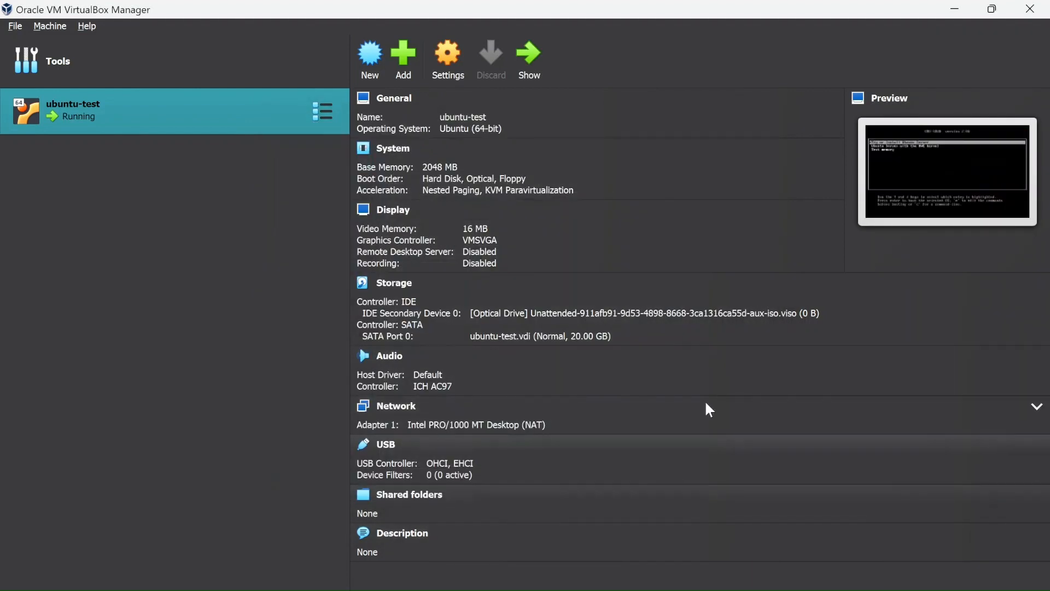
pyautogui.click(457, 70)
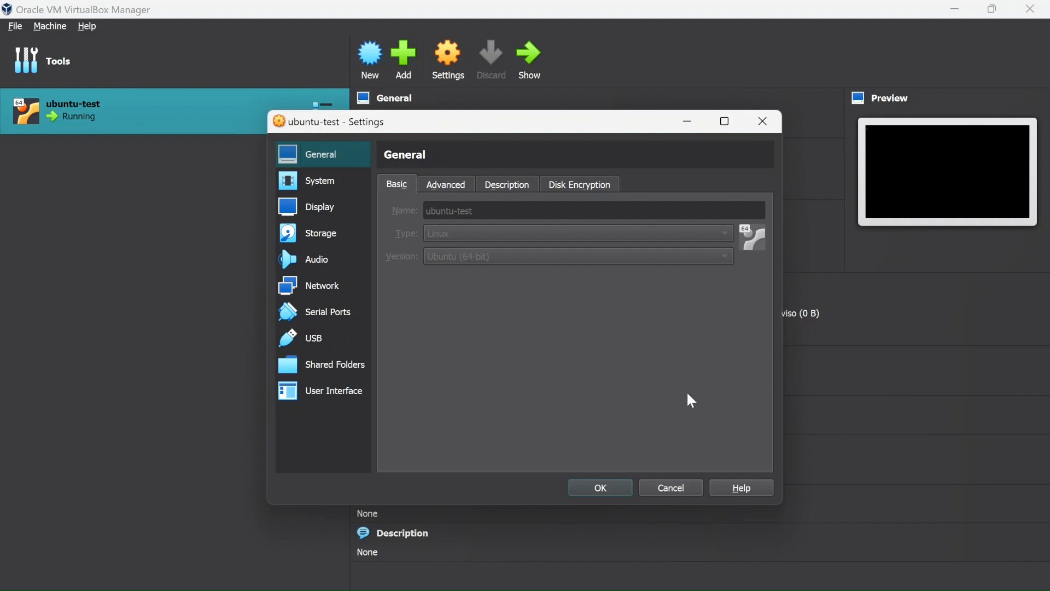
pyautogui.click(432, 183)
pyautogui.click(411, 189)
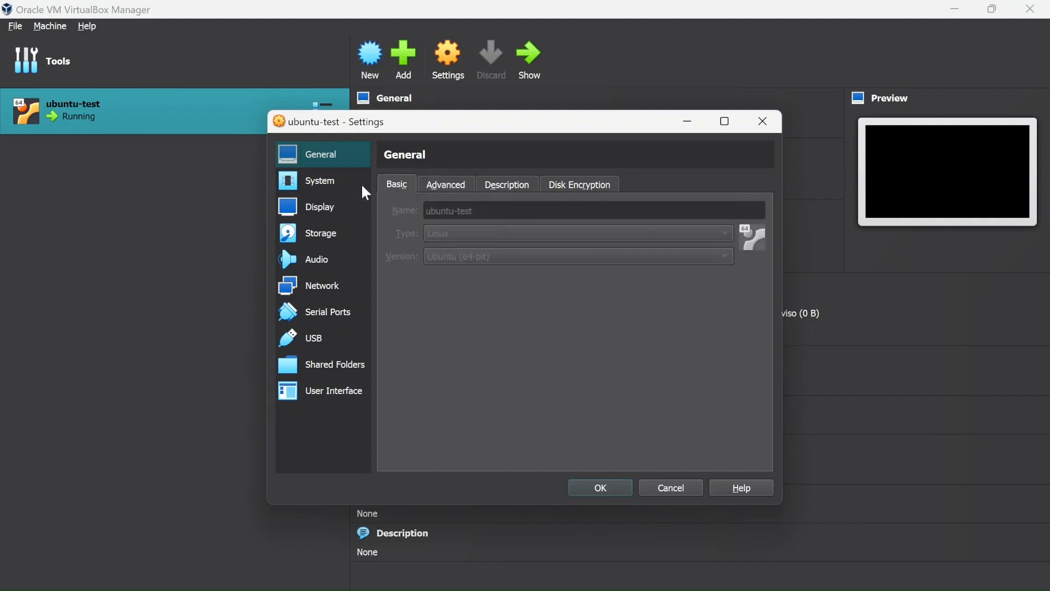
pyautogui.click(437, 187)
pyautogui.click(504, 188)
pyautogui.click(579, 184)
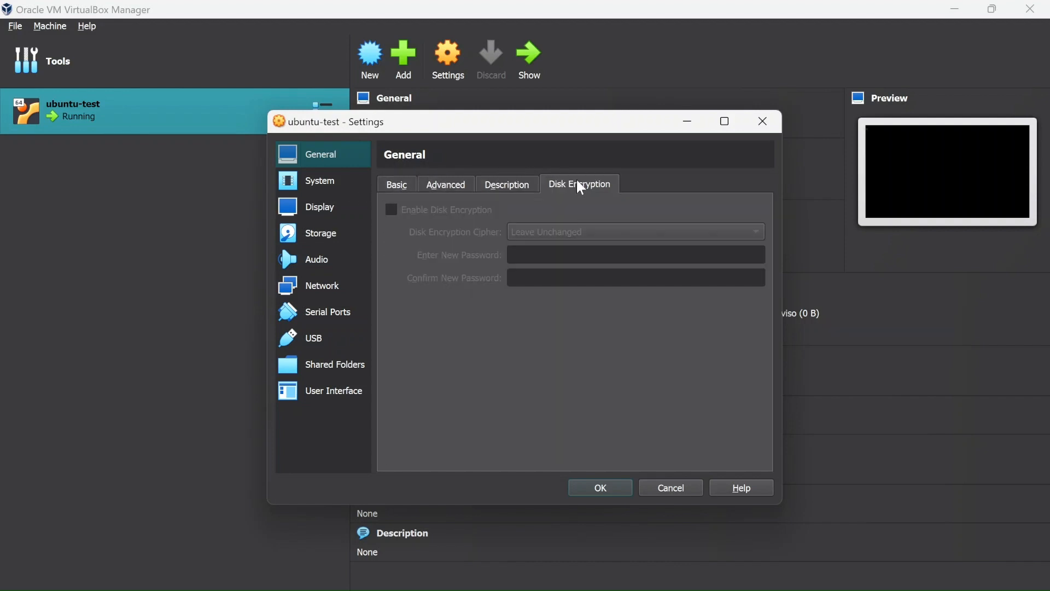
pyautogui.click(503, 183)
pyautogui.click(581, 185)
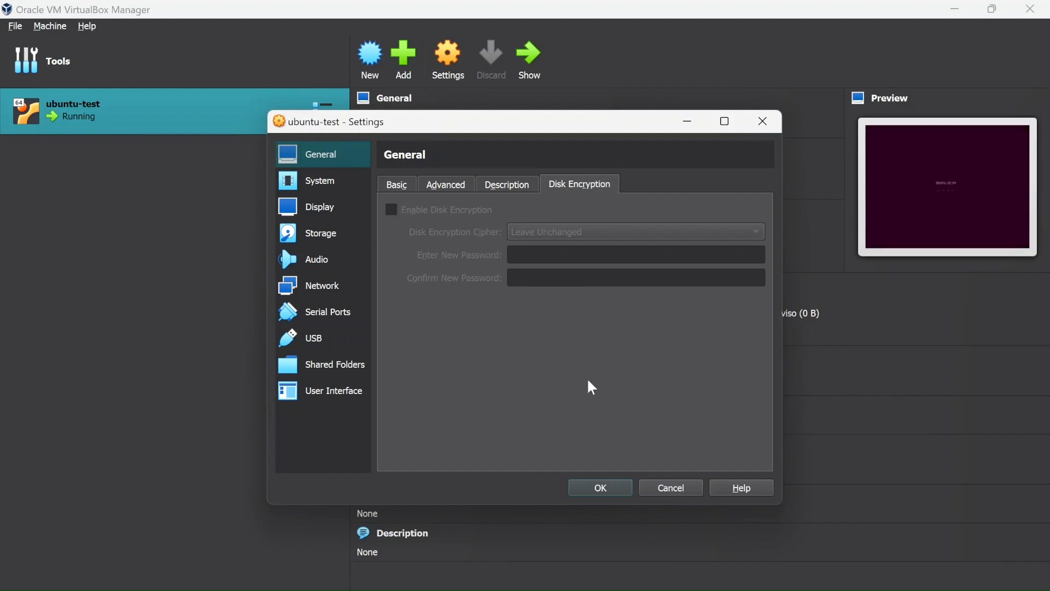
pyautogui.click(673, 488)
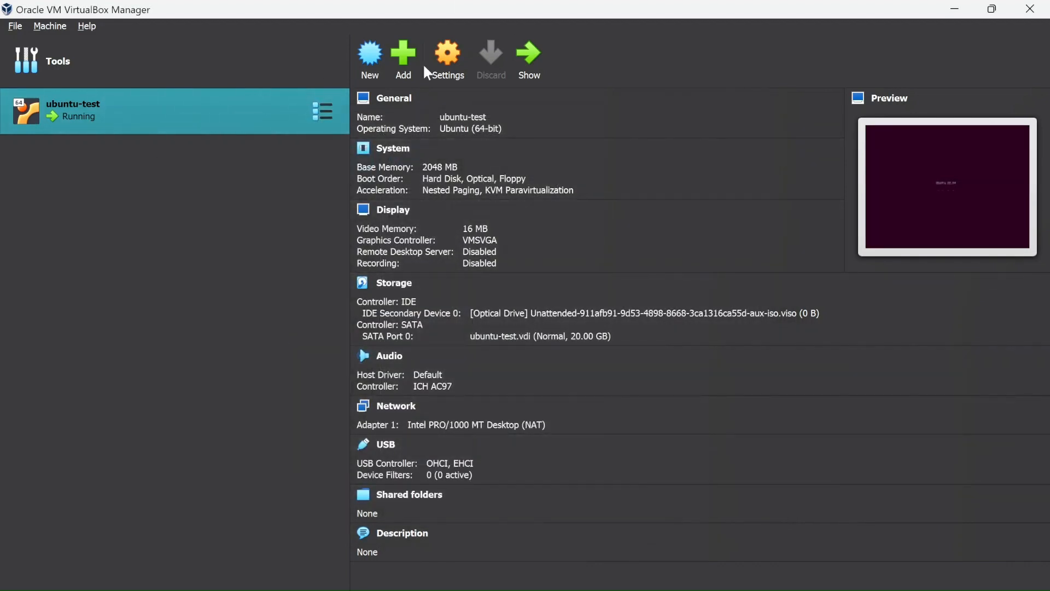
# Show the ubuntu-test console maximized and dismiss the mouse and keyboard capture notices
pyautogui.click(537, 65)
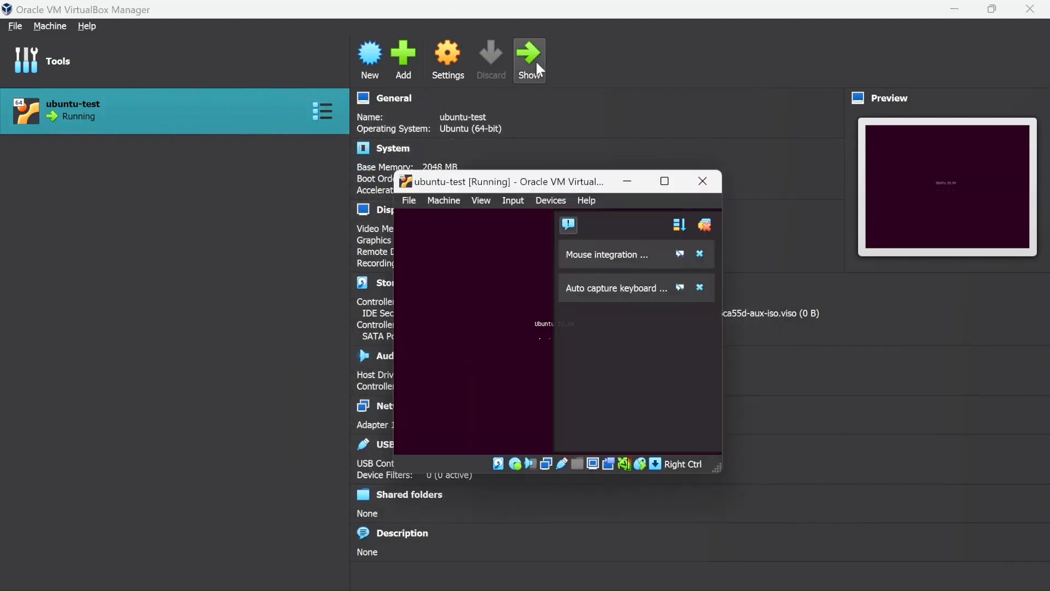
pyautogui.click(665, 181)
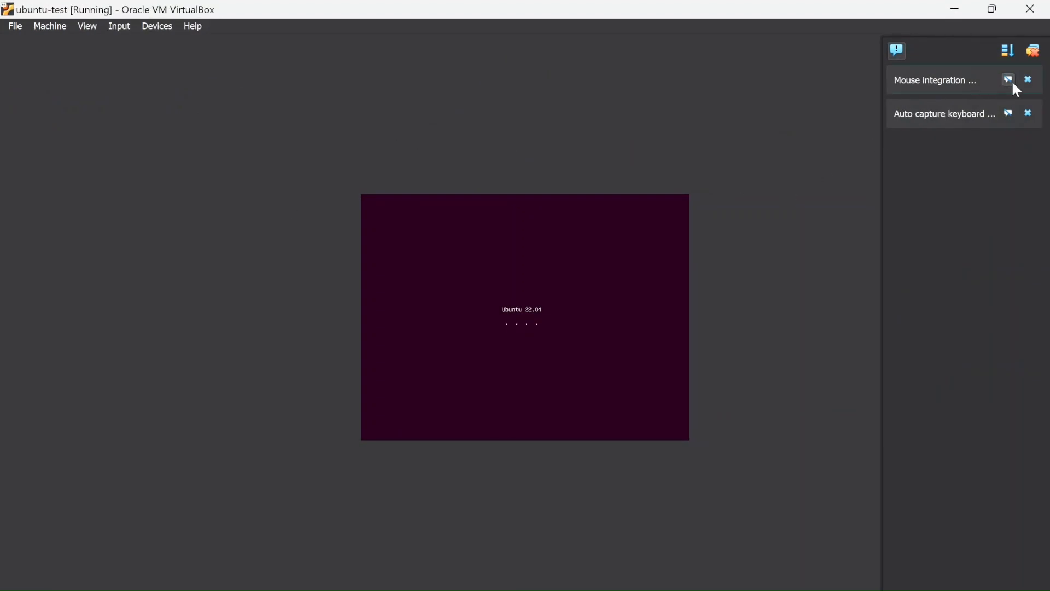
pyautogui.click(1029, 80)
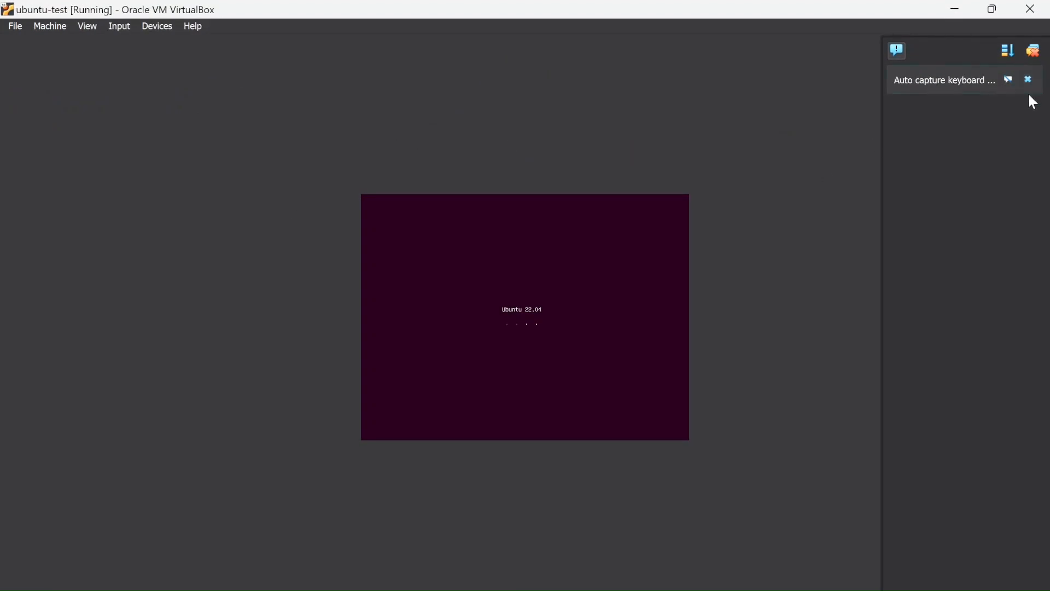
pyautogui.click(1029, 81)
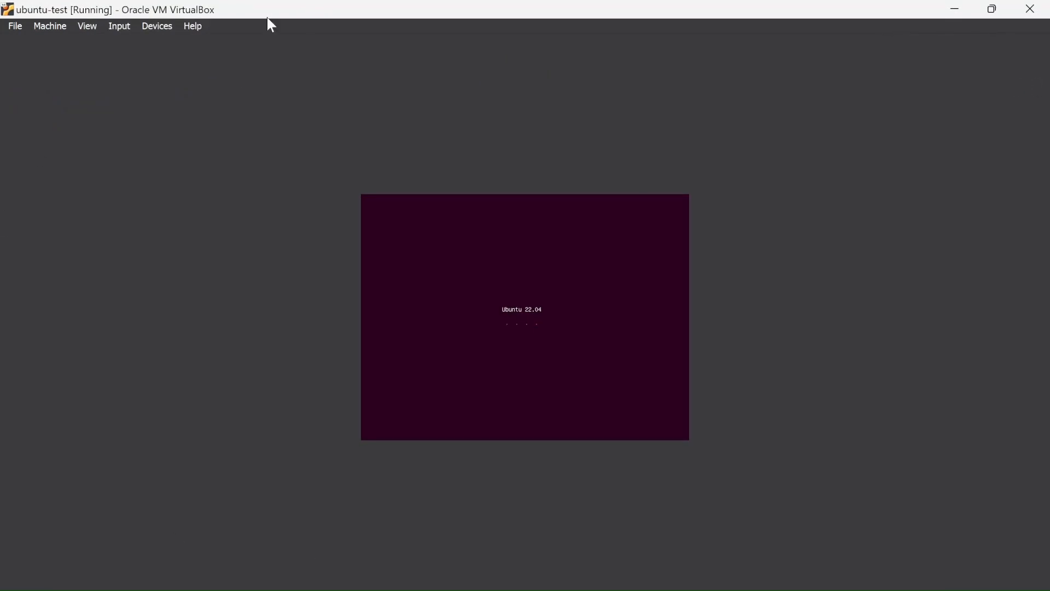
# Adjust the window to the guest display, re-maximize it, and request full-screen mode
pyautogui.click(88, 26)
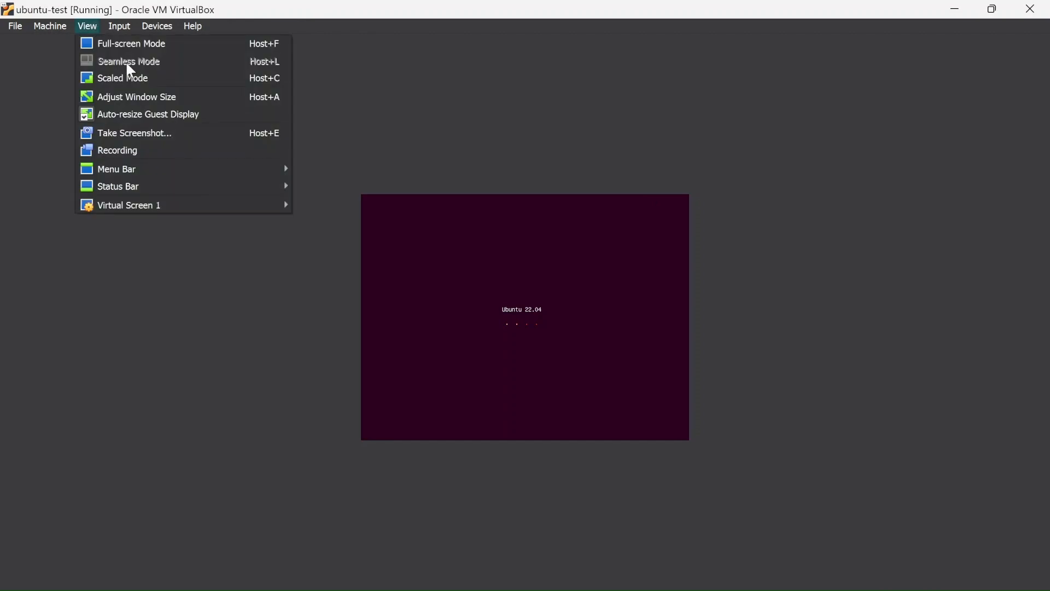
pyautogui.click(257, 97)
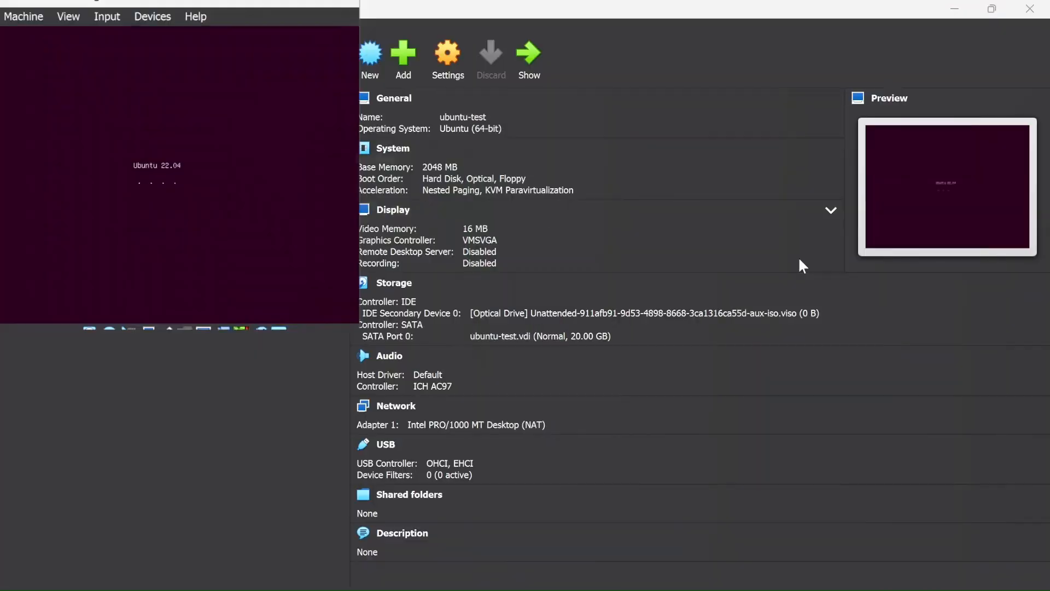
pyautogui.click(273, 8)
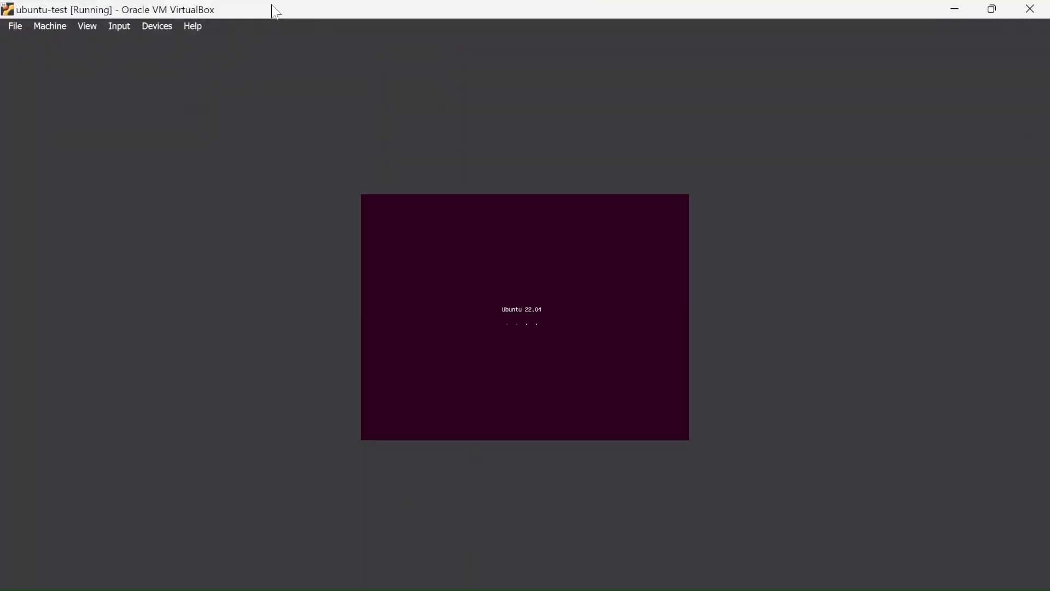
pyautogui.click(85, 27)
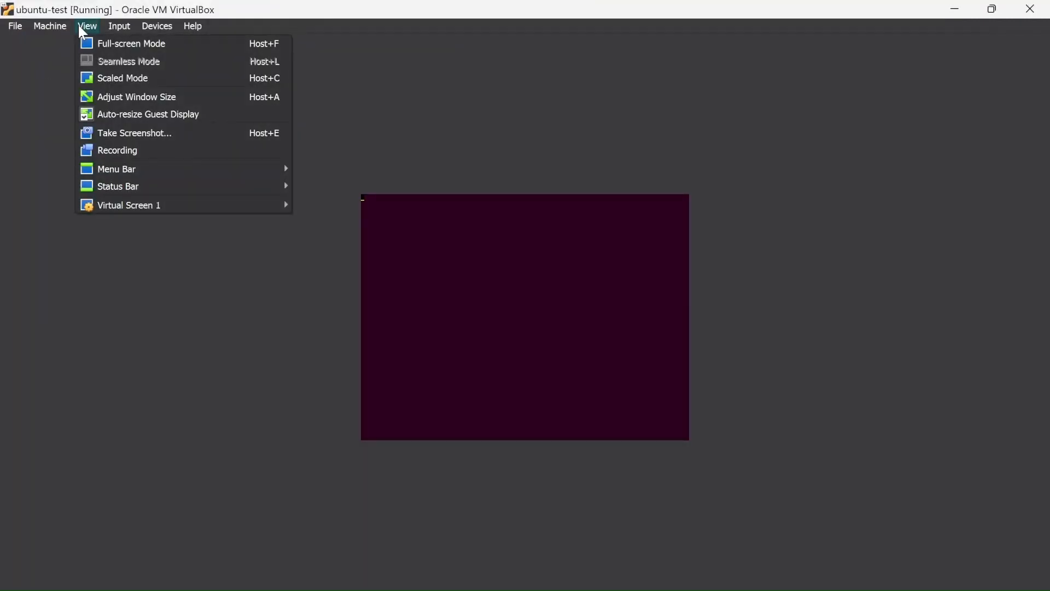
pyautogui.click(151, 45)
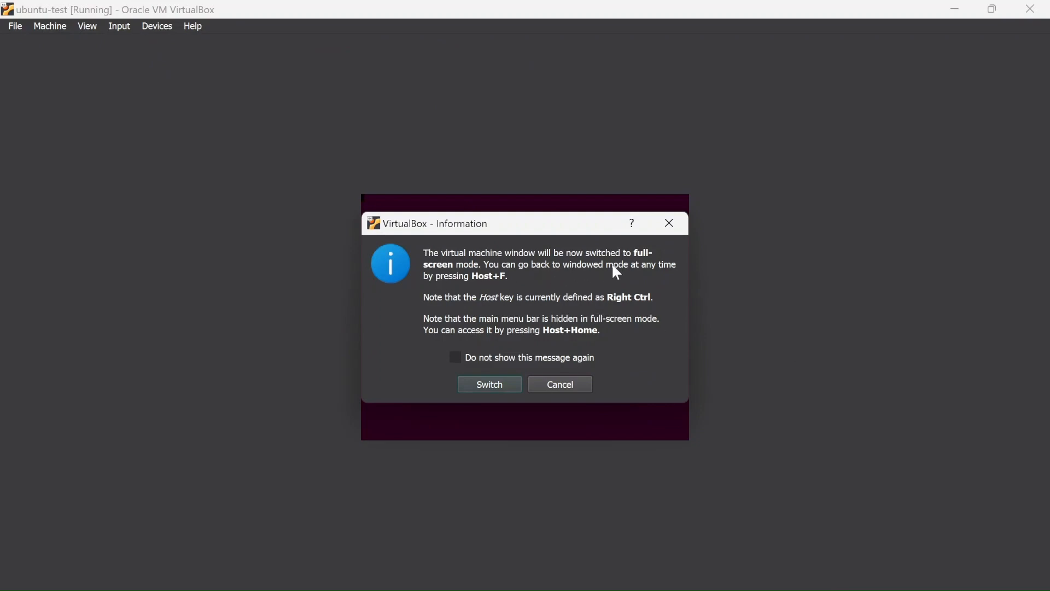
# Confirm the full-screen switch and cancel the Close Virtual Machine prompt
pyautogui.click(507, 387)
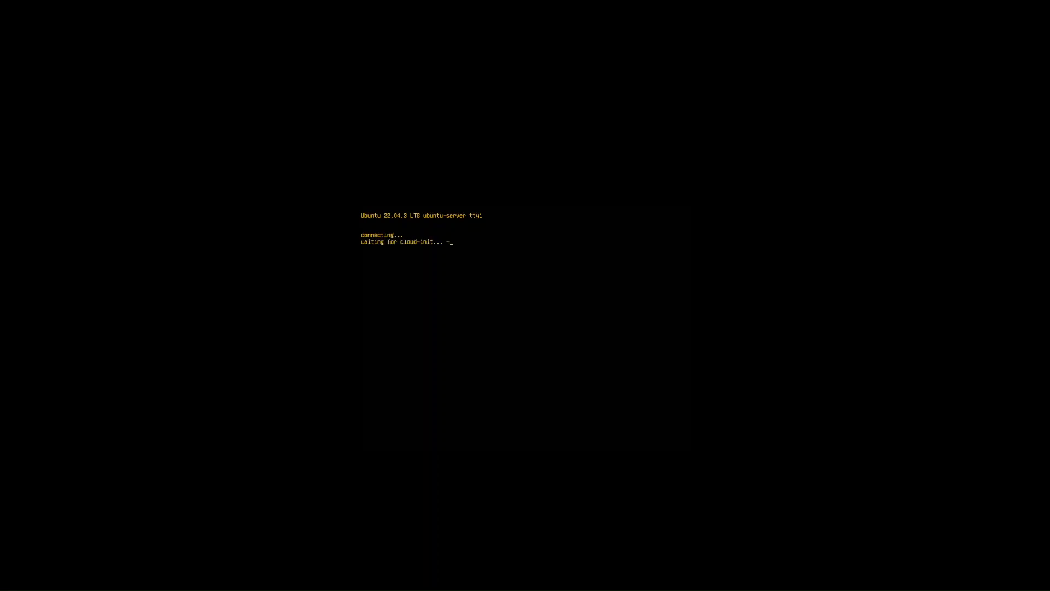
pyautogui.hotkey('ctrl', 'q')
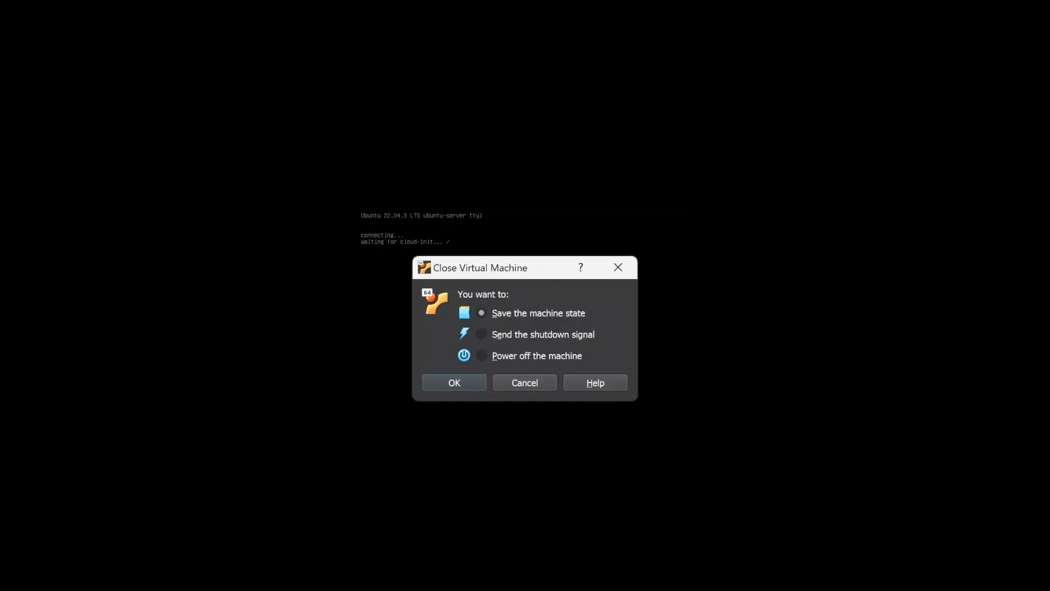
pyautogui.click(534, 389)
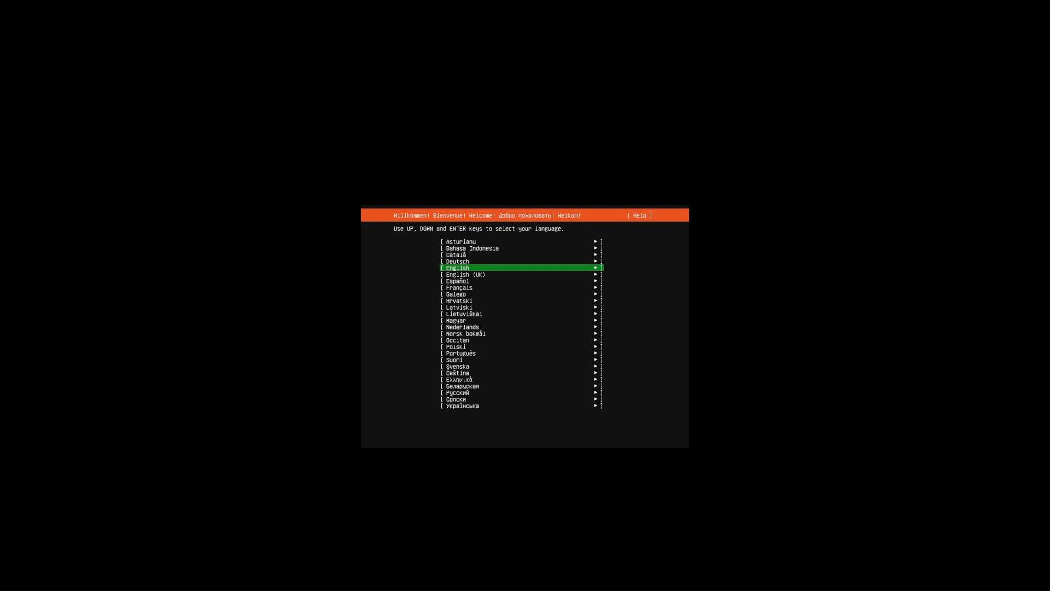
# Choose English, keep the English (US) keyboard, and accept Ubuntu Server as the install type
pyautogui.press('Return')
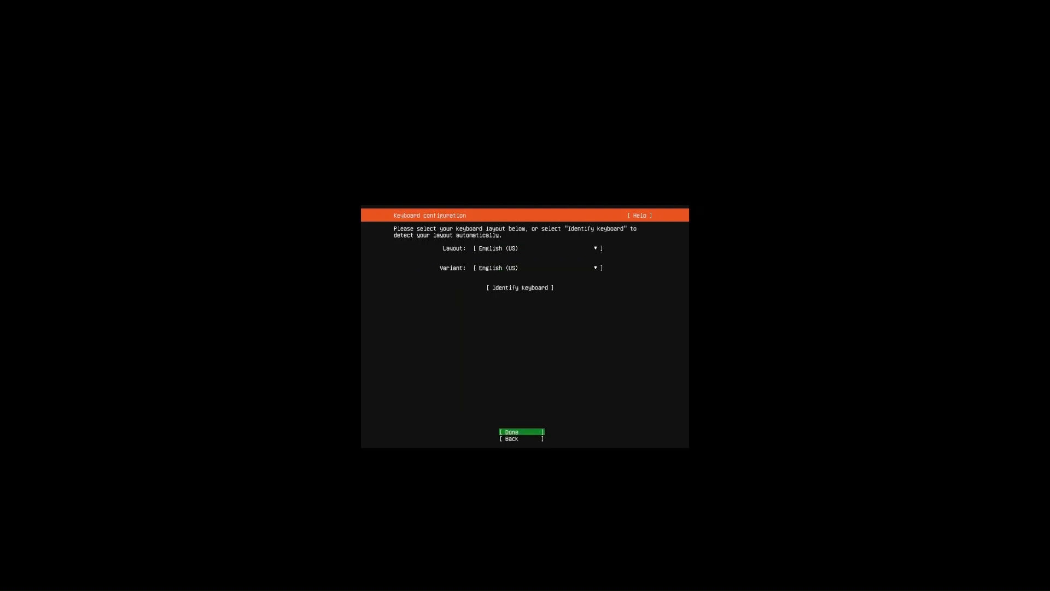
pyautogui.press('Return')
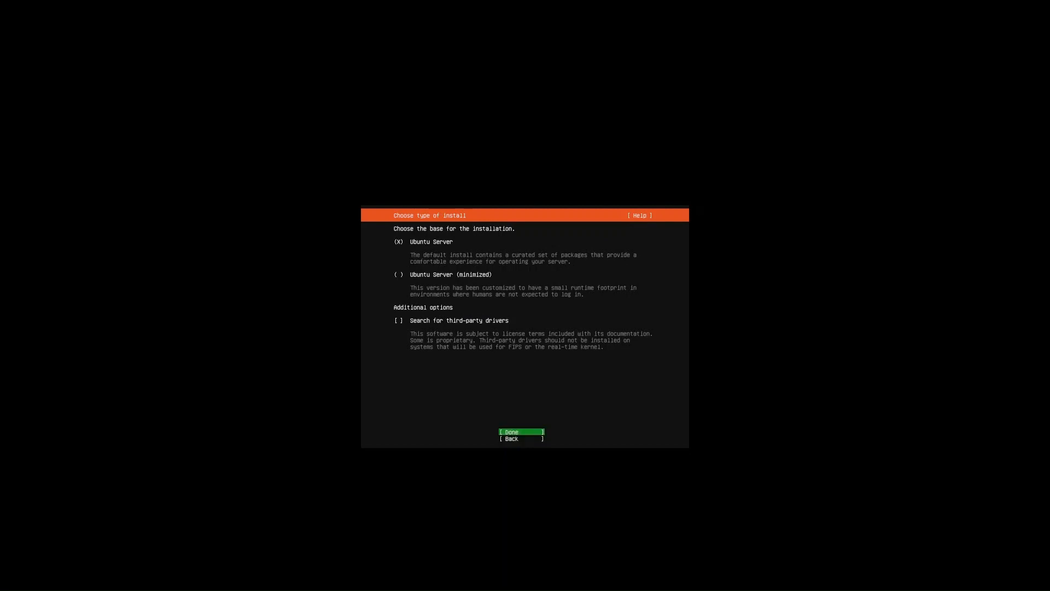
pyautogui.press('Tab')
pyautogui.press('Tab')
pyautogui.press('Tab')
pyautogui.press('Tab')
pyautogui.press('Return')
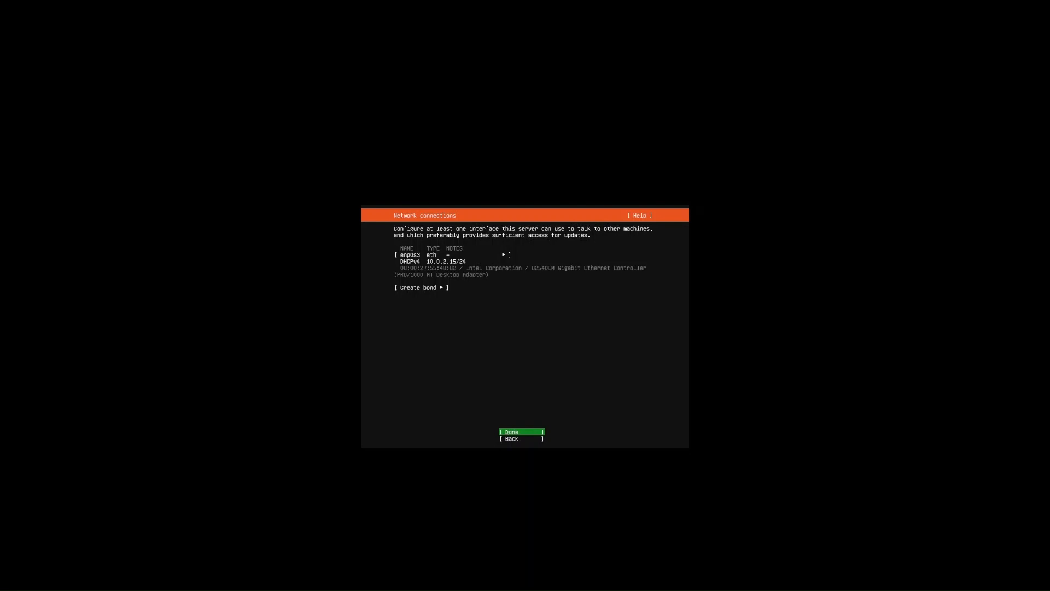
# Accept the default network, no proxy and the default archive mirror, continuing past the mirror check
pyautogui.press('Return')
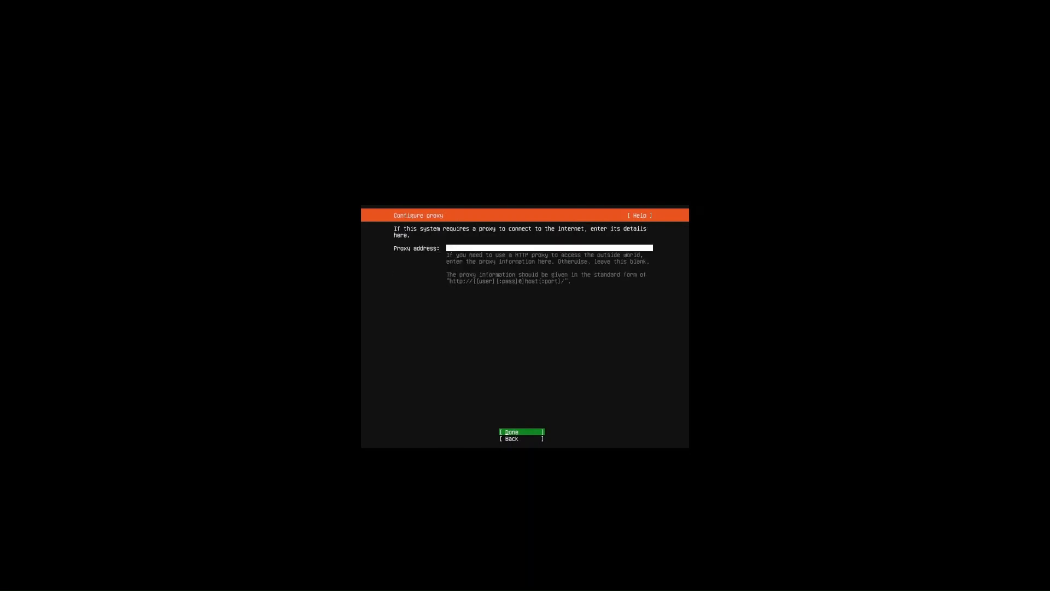
pyautogui.press('Return')
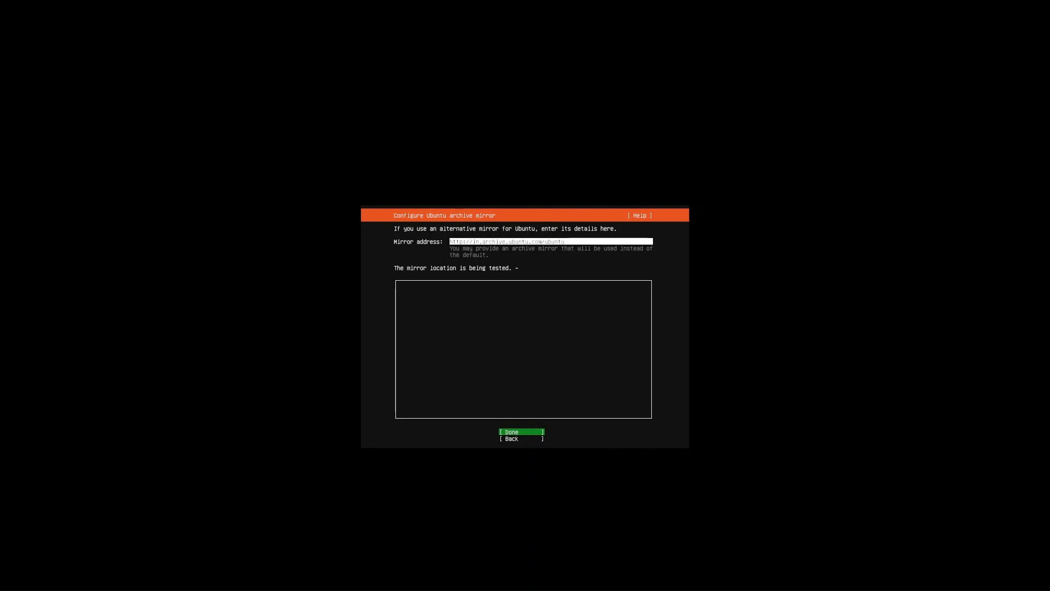
pyautogui.press('Return')
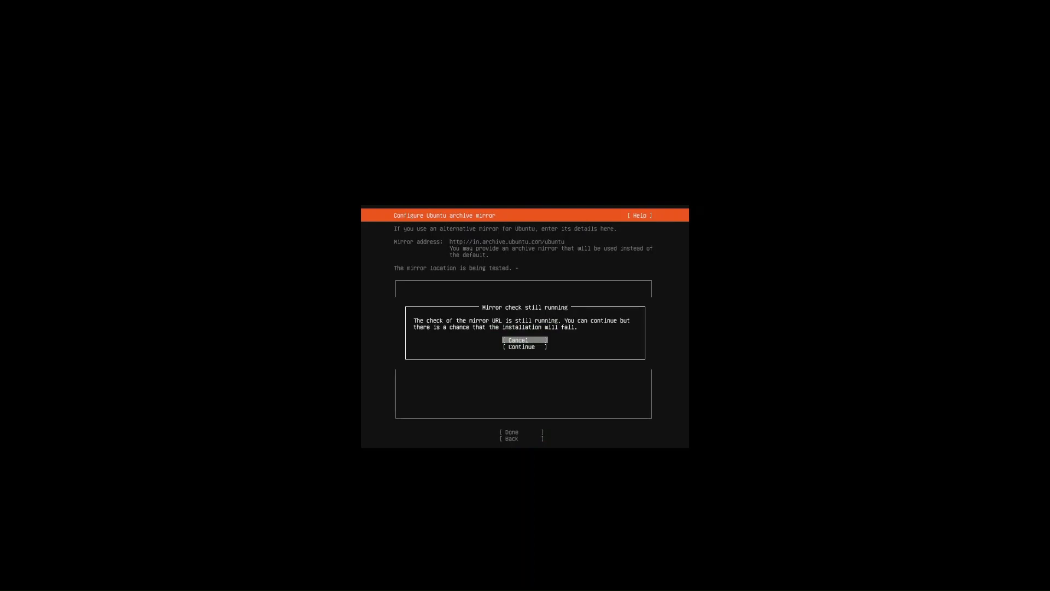
pyautogui.press('Down')
pyautogui.press('Return')
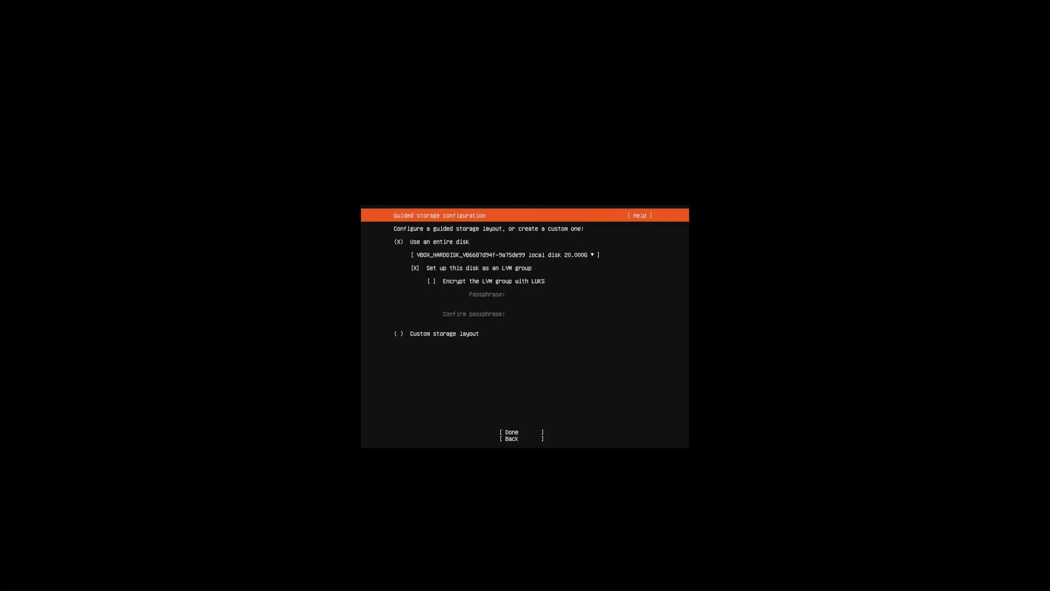
# Accept guided whole-disk LVM storage on the 20 GB disk and confirm the destructive format
pyautogui.press('Tab')
pyautogui.press('Tab')
pyautogui.press('Tab')
pyautogui.press('Return')
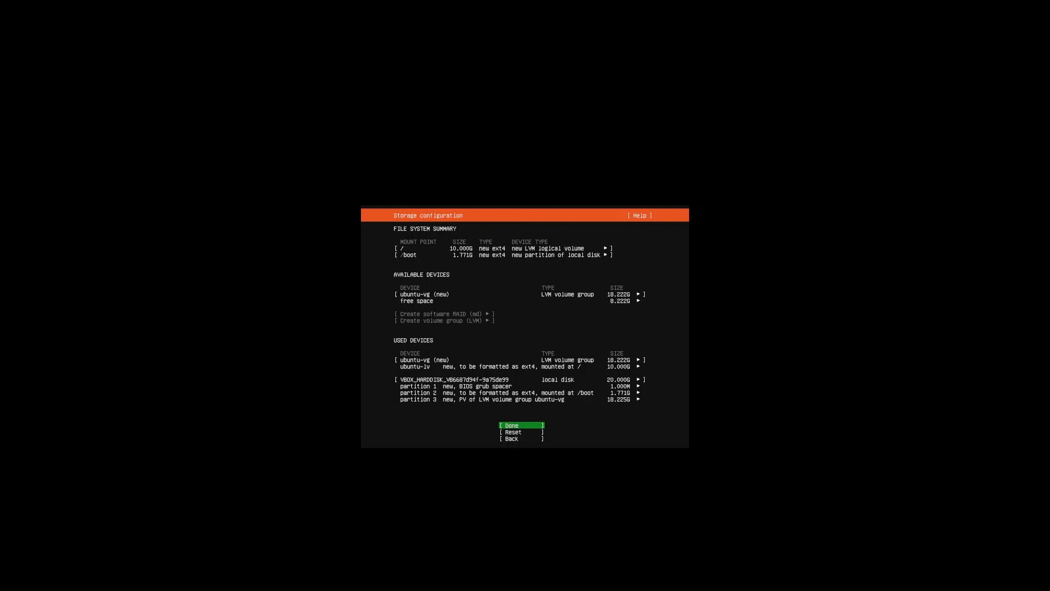
pyautogui.press('Down')
pyautogui.press('Up')
pyautogui.press('Return')
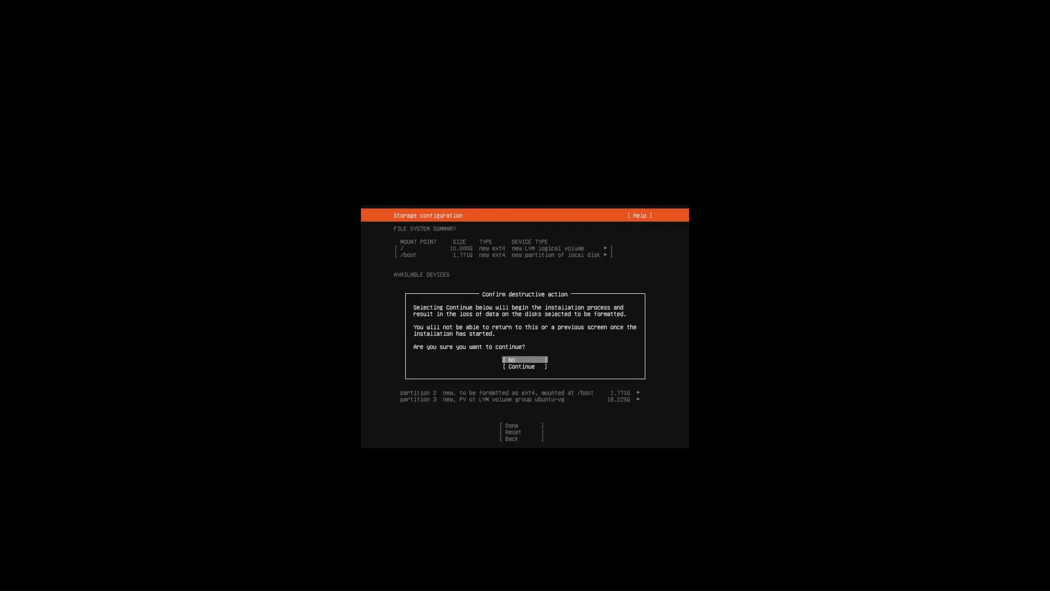
pyautogui.press('Down')
pyautogui.press('Return')
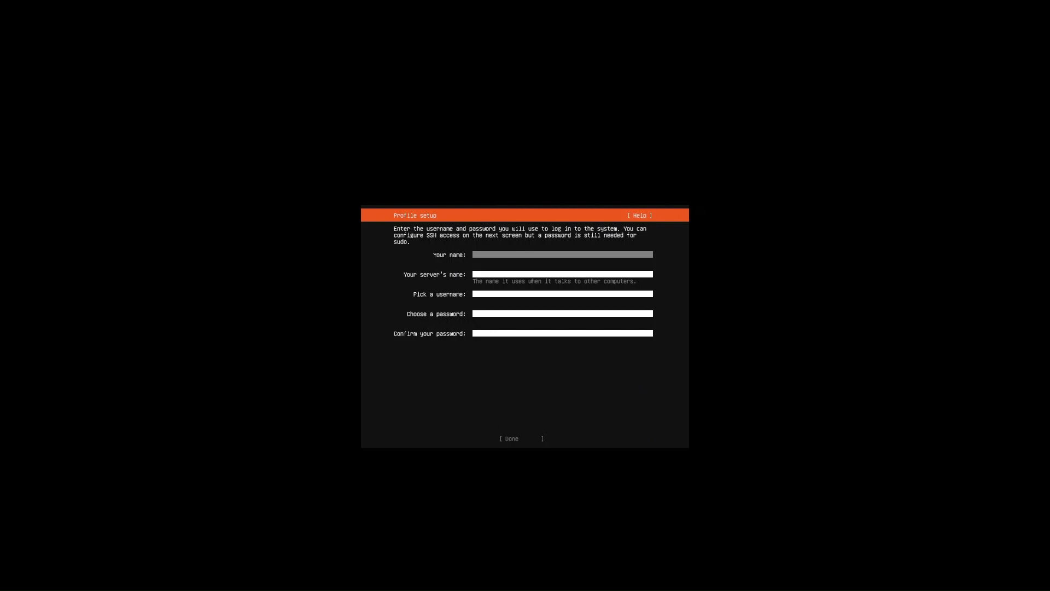
# Enter the user's full name, server name ubuntu-test, a username and password twice, then submit the profile
pyautogui.write('Kalesha Gagguturu')
pyautogui.press('Tab')
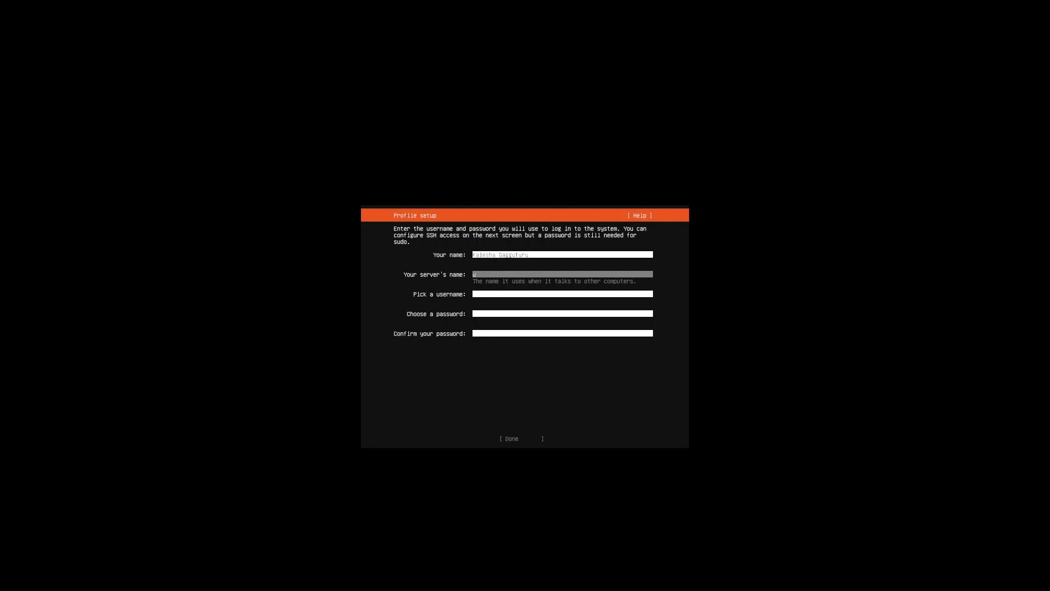
pyautogui.write('buntu-test')
pyautogui.press('Tab')
pyautogui.write('gk')
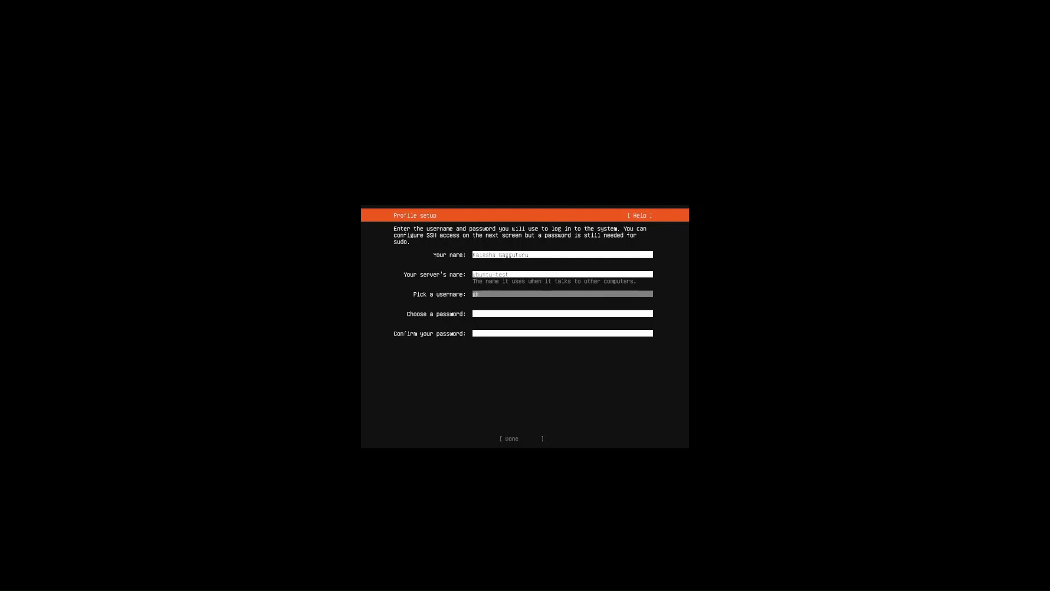
pyautogui.write('alesha')
pyautogui.press('Tab')
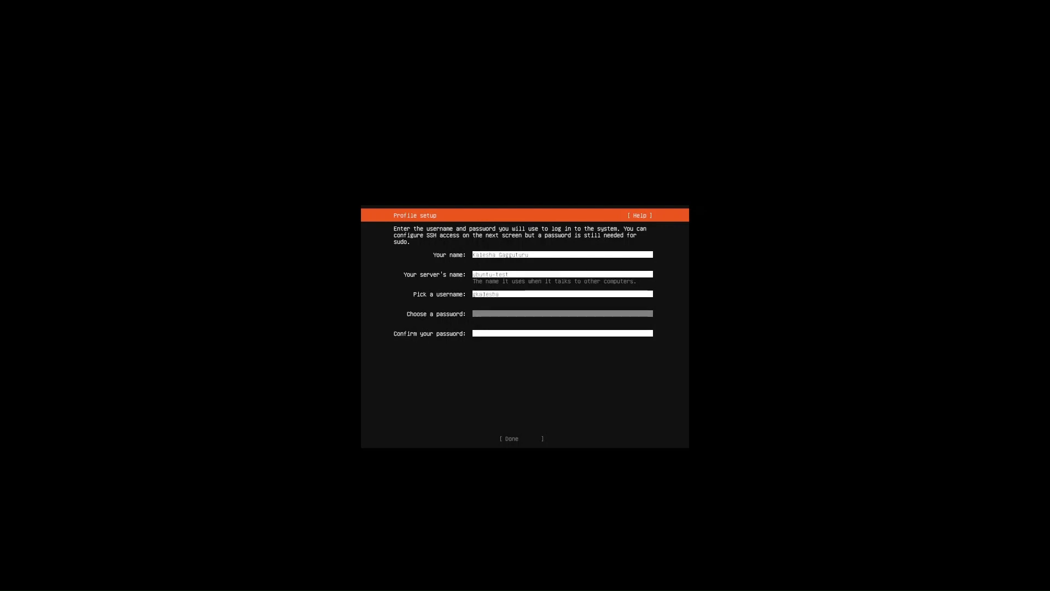
pyautogui.write('********')
pyautogui.press('Tab')
pyautogui.write('******')
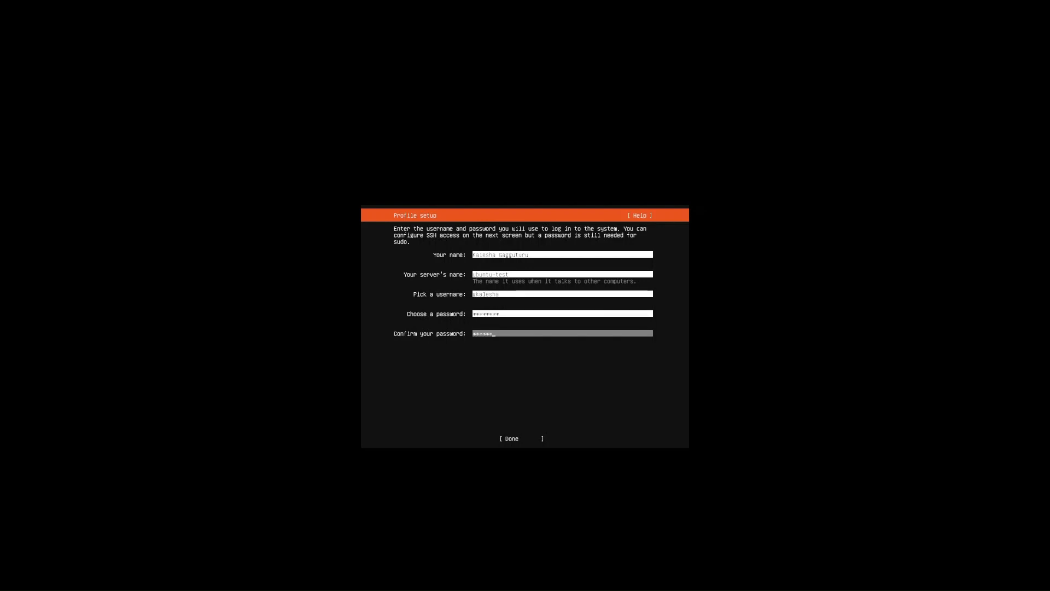
pyautogui.write('**')
pyautogui.press('Tab')
pyautogui.press('Return')
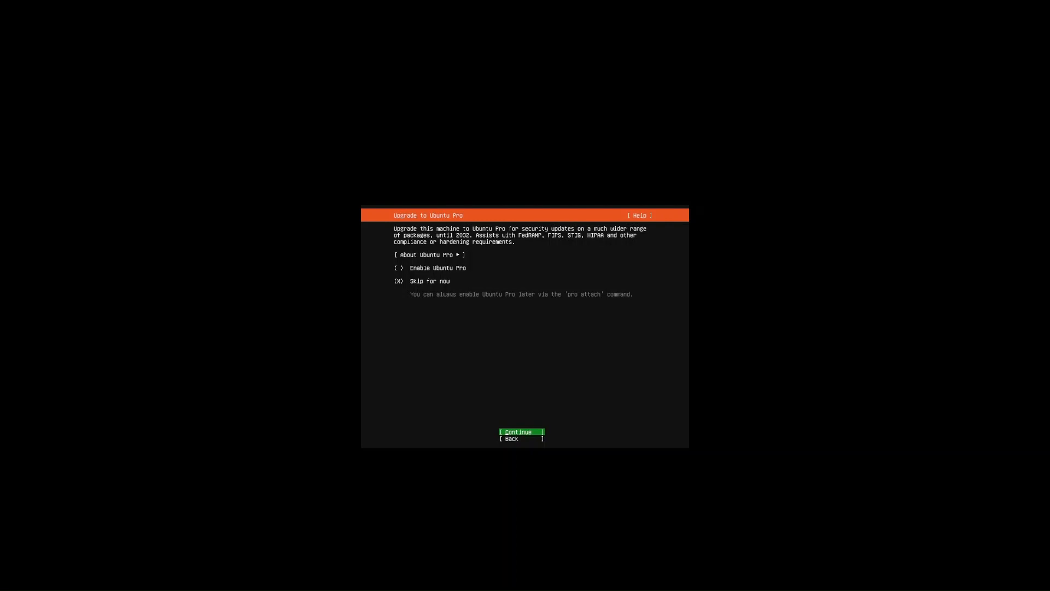
# Skip Ubuntu Pro and tick Install OpenSSH server on the SSH setup screen
pyautogui.press('Return')
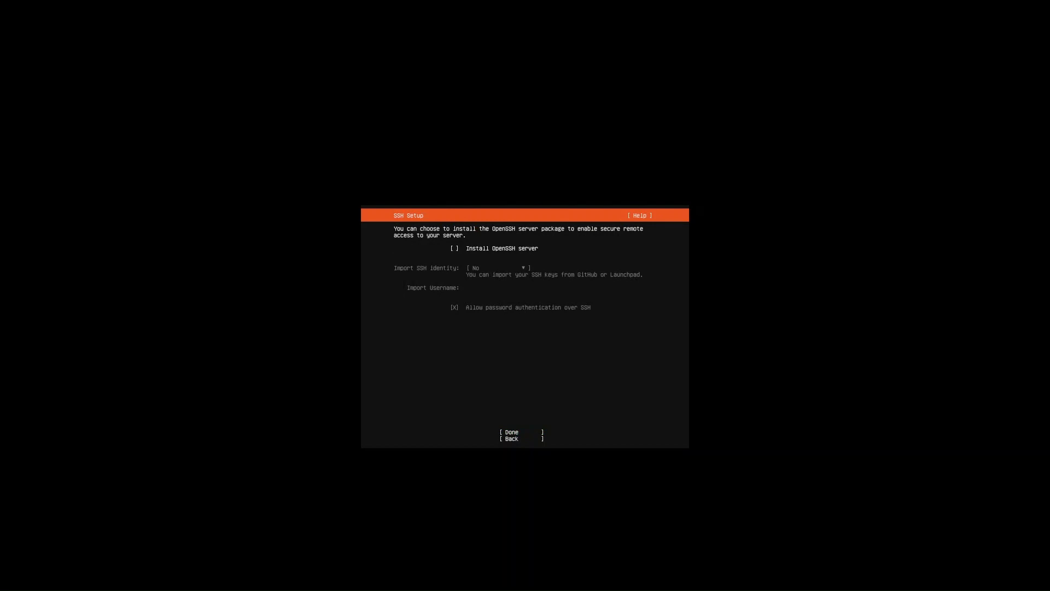
pyautogui.press('space')
pyautogui.press('Tab')
pyautogui.press('Tab')
pyautogui.press('Return')
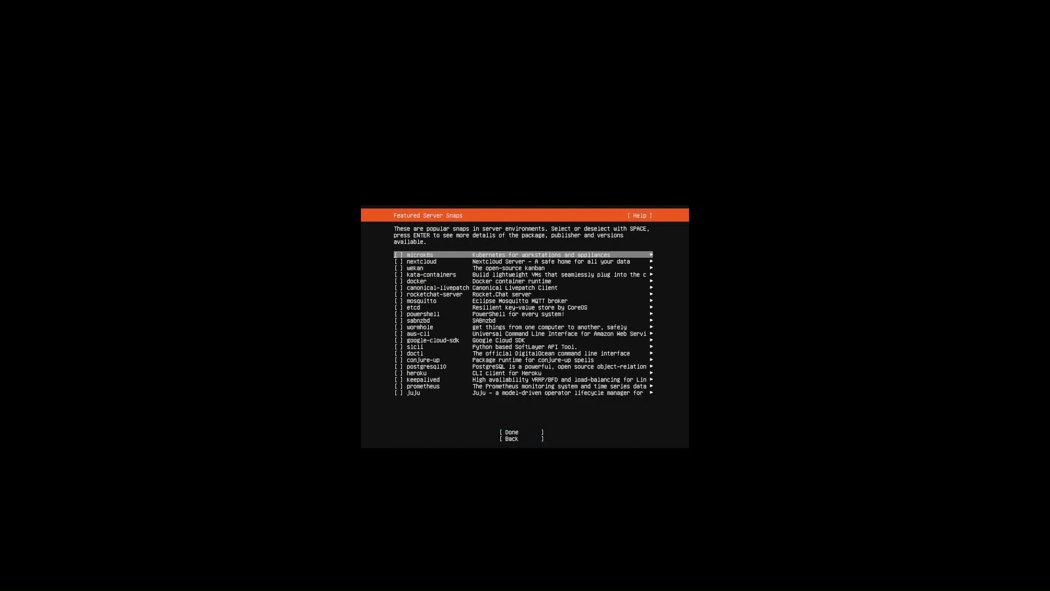
# Leave all featured server snaps unselected and start the installation
pyautogui.press('Down')
pyautogui.press('Down')
pyautogui.press('Down')
pyautogui.press('Down')
pyautogui.press('Down')
pyautogui.press('Down')
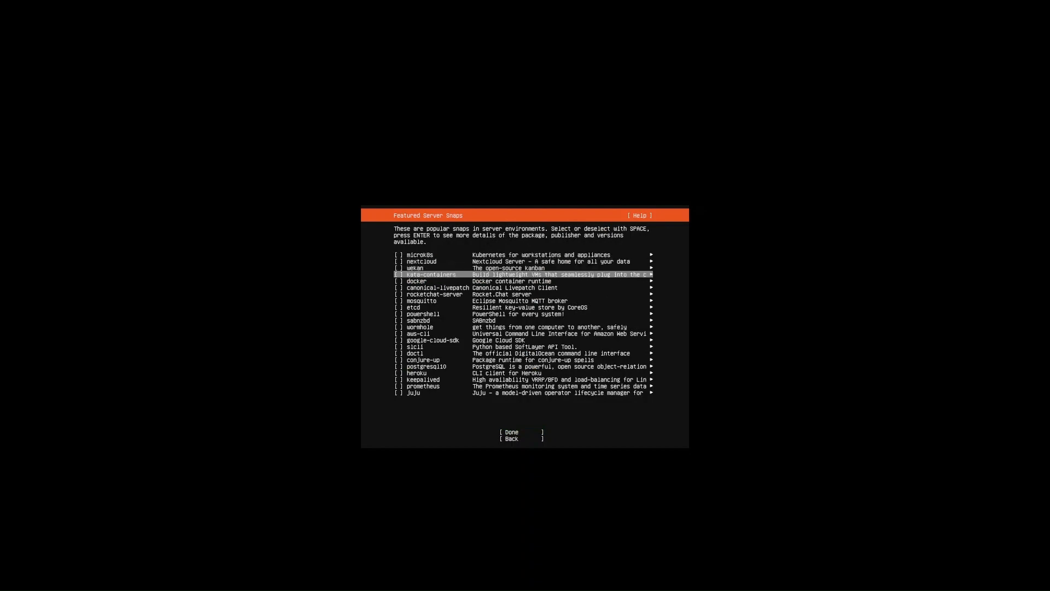
pyautogui.press('Down')
pyautogui.press('Down')
pyautogui.press('Down')
pyautogui.press('Down')
pyautogui.press('Down')
pyautogui.press('Down')
pyautogui.press('Down')
pyautogui.press('Down')
pyautogui.press('Down')
pyautogui.press('Down')
pyautogui.press('Down')
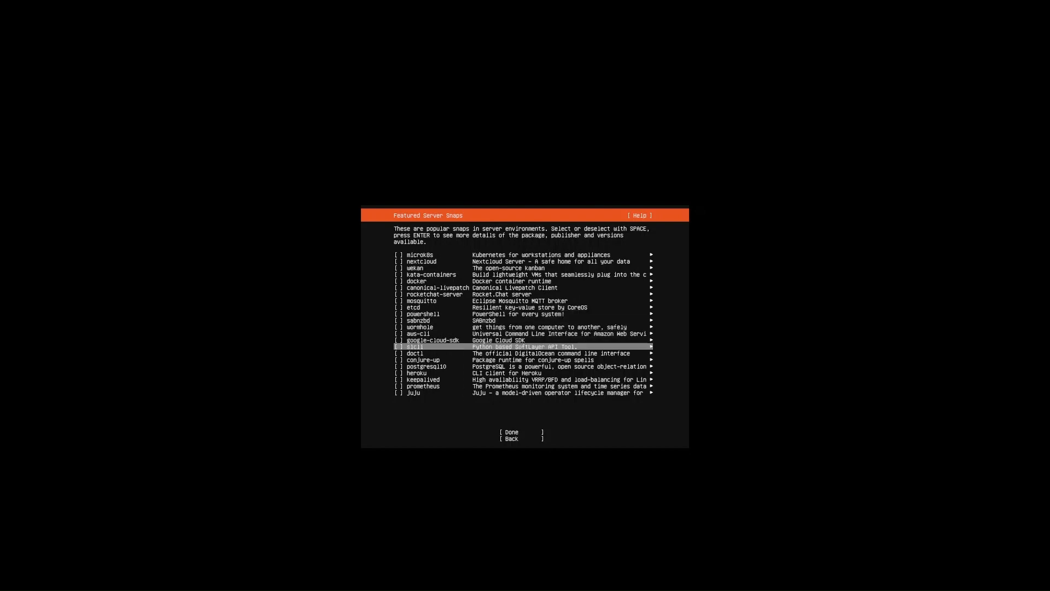
pyautogui.press('Down')
pyautogui.press('Down')
pyautogui.press('Down')
pyautogui.press('Down')
pyautogui.press('Down')
pyautogui.press('Down')
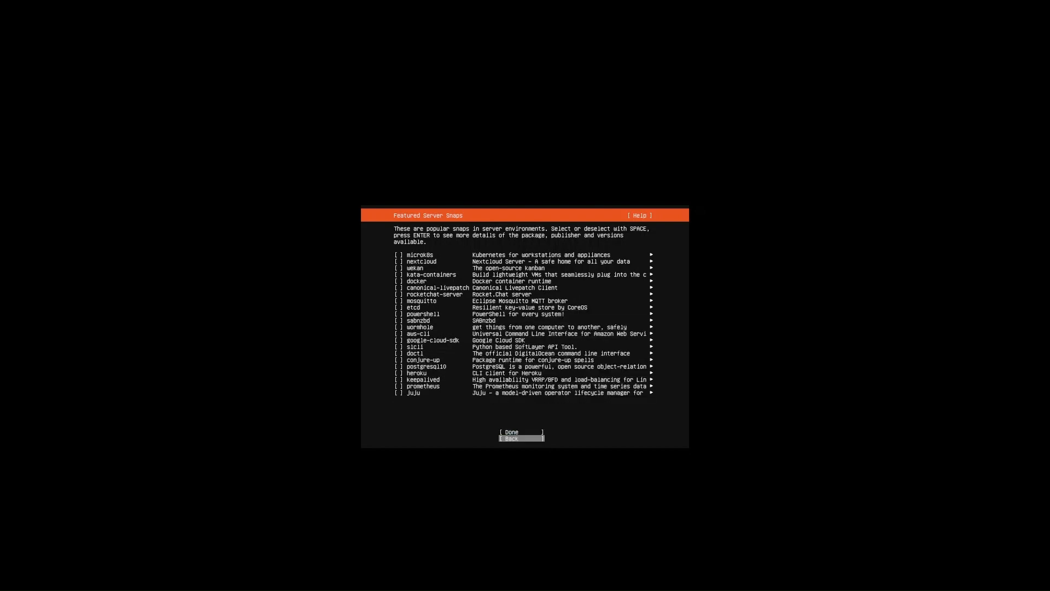
pyautogui.press('Up')
pyautogui.press('Return')
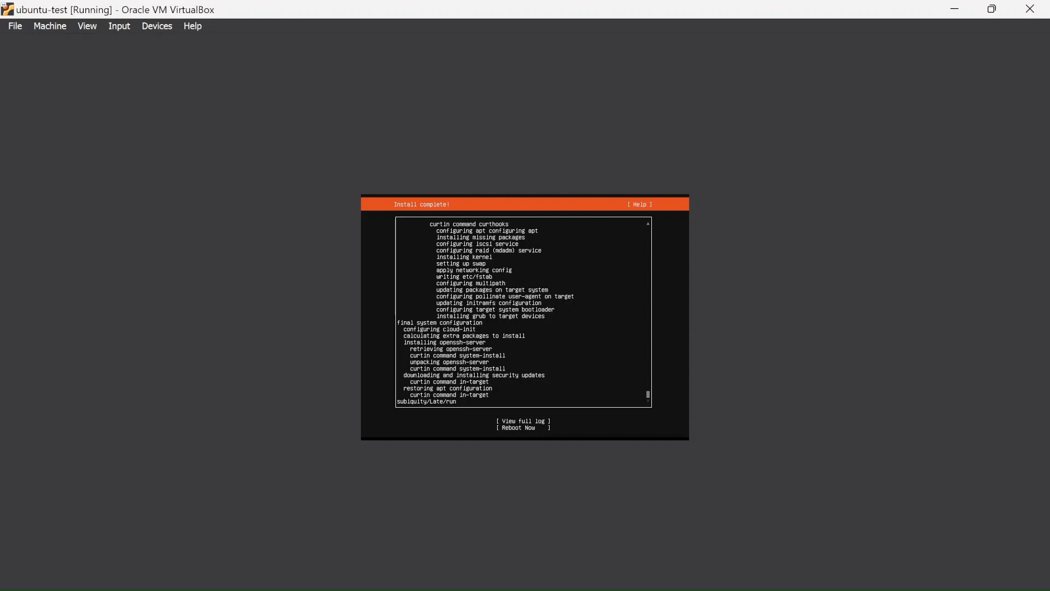
# Reboot into the installed Ubuntu and enter the login name at the ubuntu-test prompt
pyautogui.press('Down')
pyautogui.press('Down')
pyautogui.press('Return')
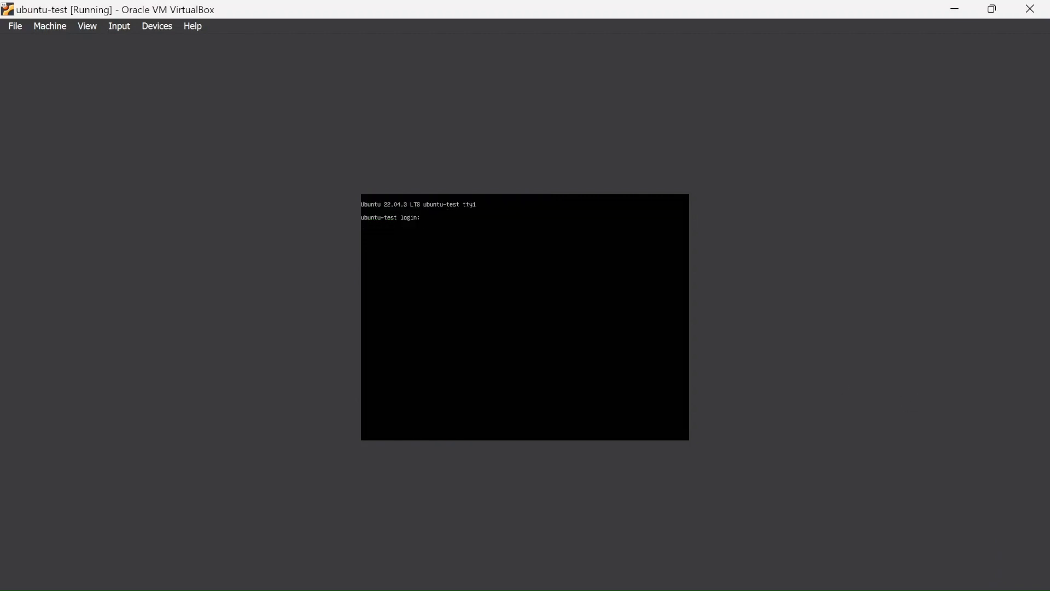
pyautogui.write('gkalesha')
pyautogui.press('Return')
# Run ifconfig, hostname -i and ip addr to find 10.0.2.15 on enp0s3, then switch to VirtualBox Manager
pyautogui.write('ifconfig')
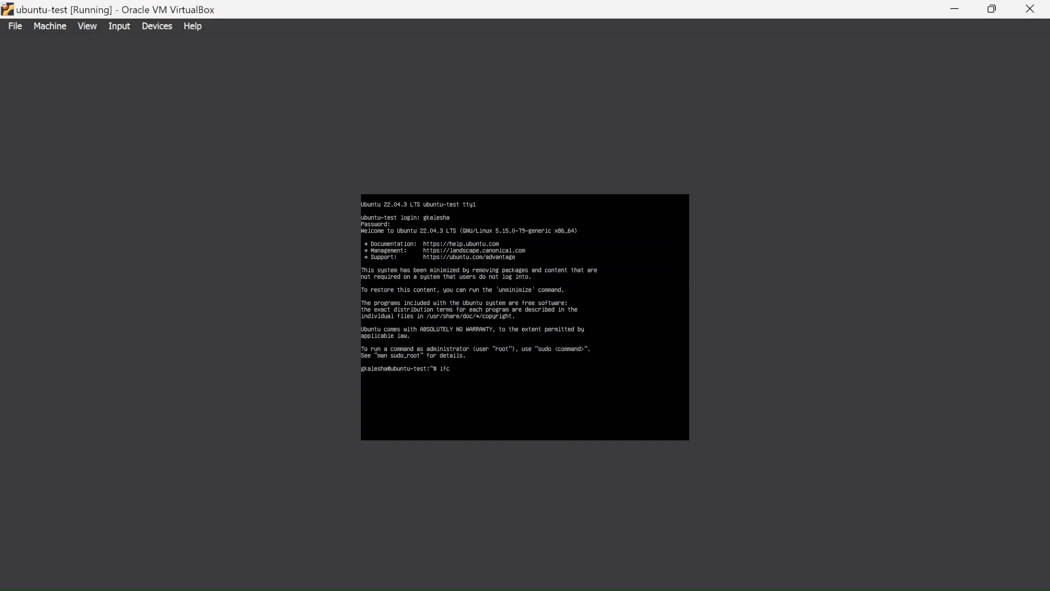
pyautogui.press('Return')
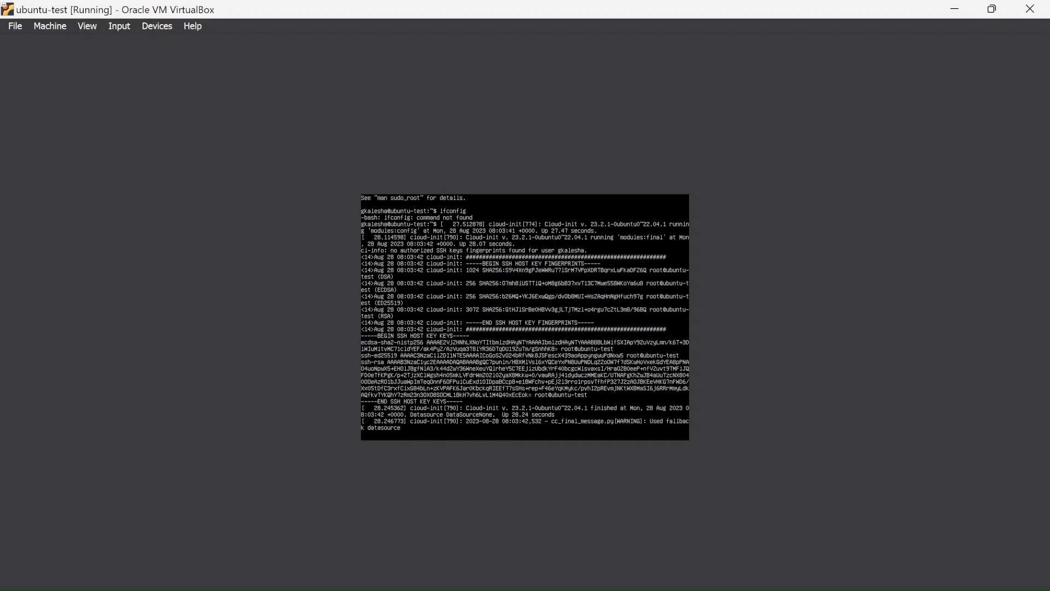
pyautogui.press('Return')
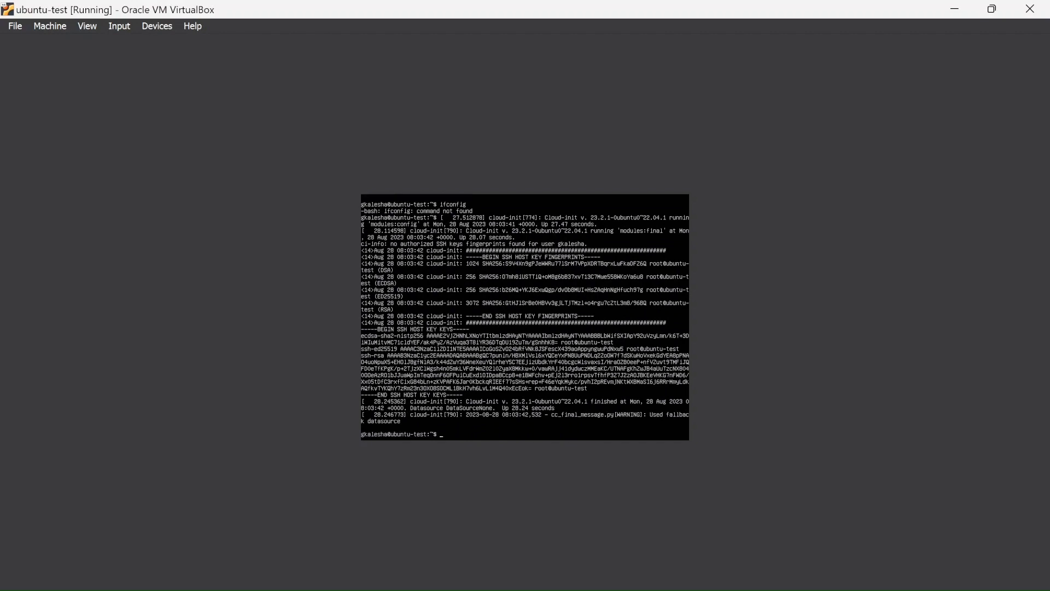
pyautogui.write('hostname -i')
pyautogui.press('Return')
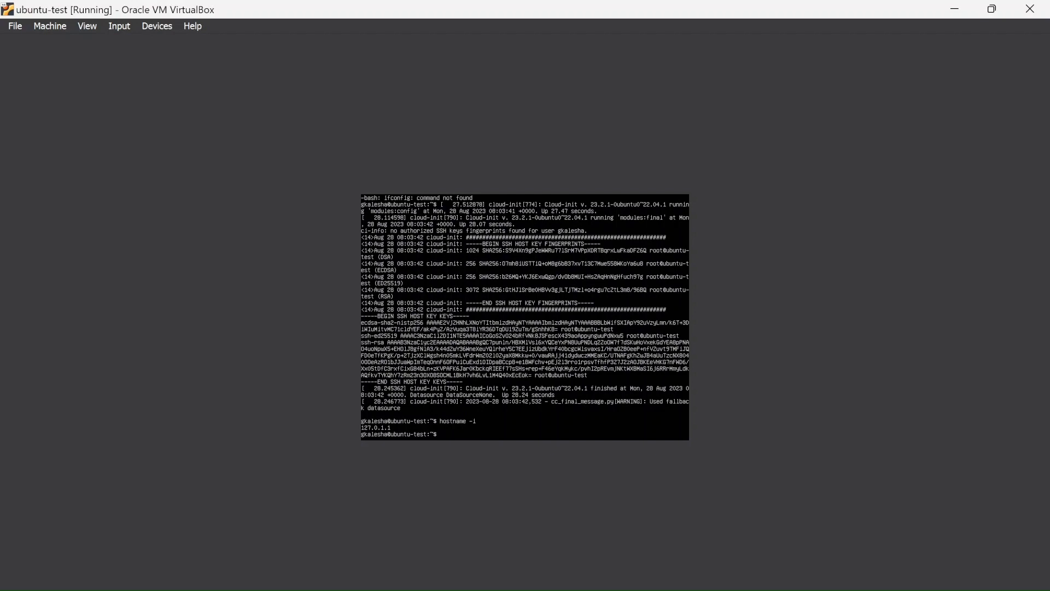
pyautogui.write('ip addr')
pyautogui.press('Return')
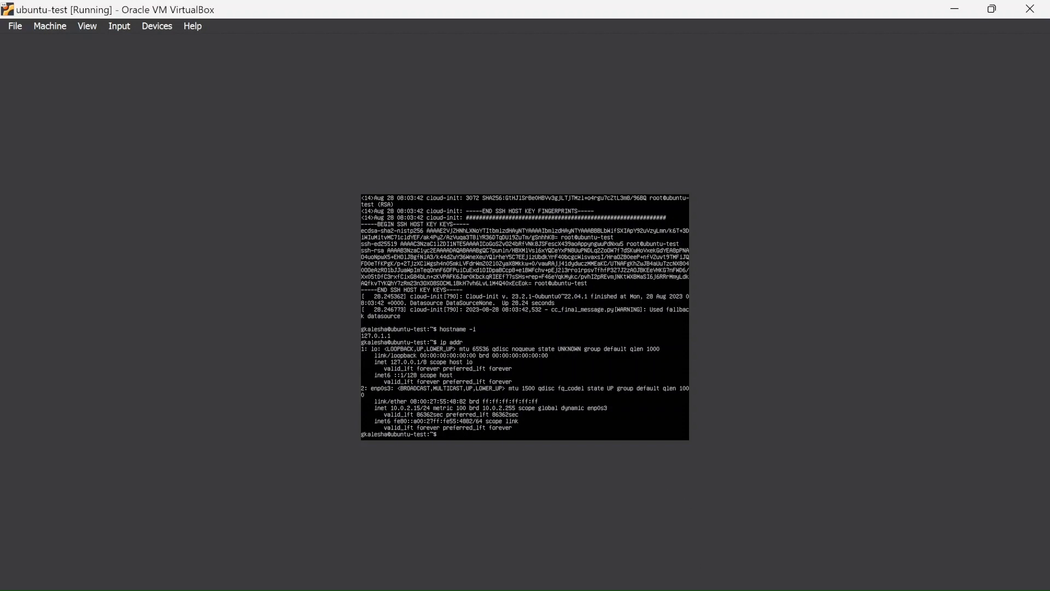
pyautogui.hotkey('alt', 'Tab')
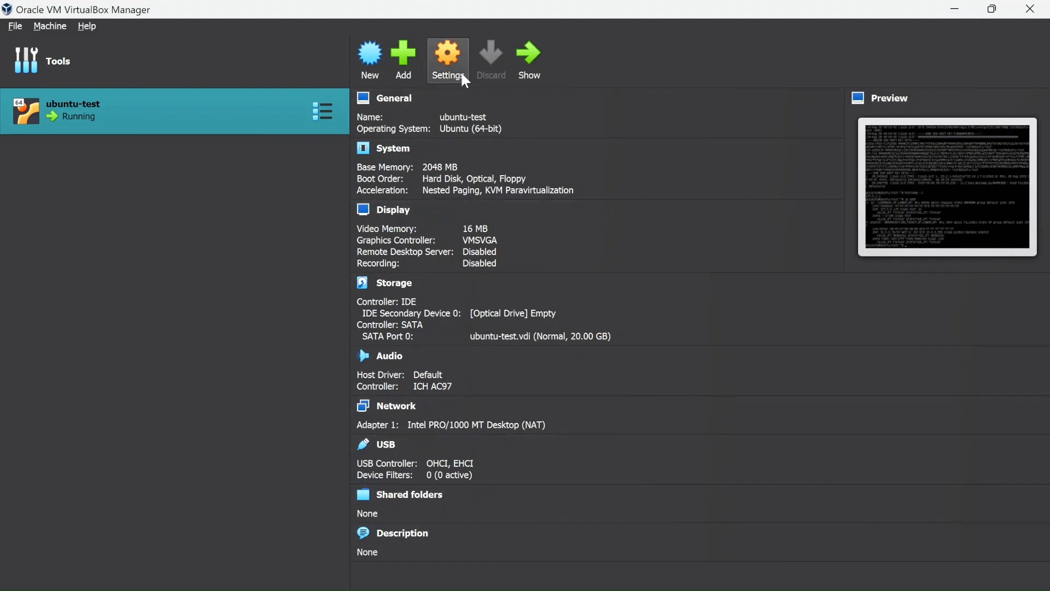
# Open ubuntu-test's Network settings, review the Attached to options keeping NAT, and show the networking-modes table
pyautogui.click(465, 80)
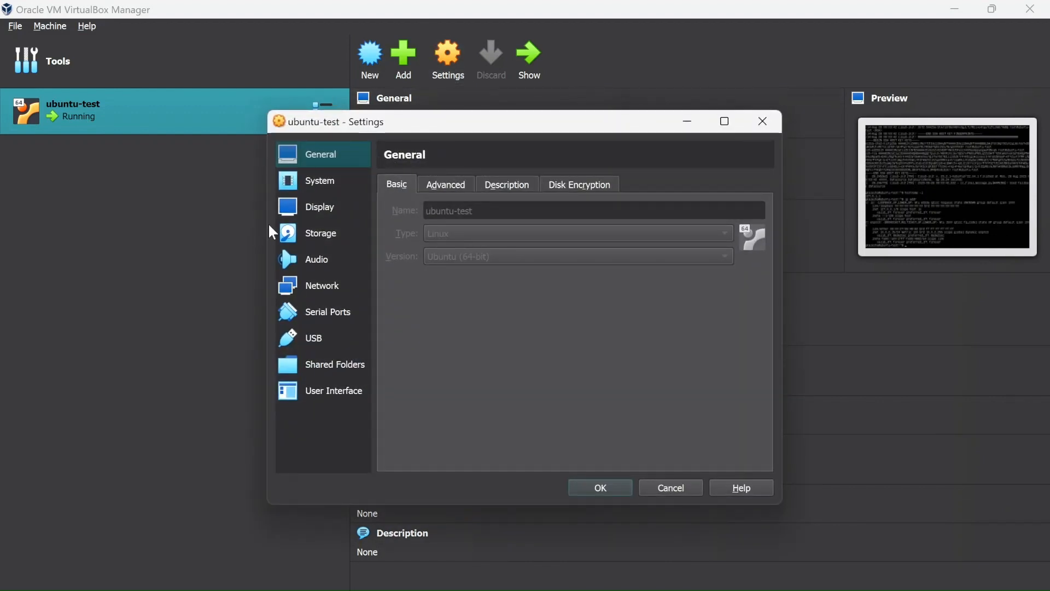
pyautogui.click(347, 296)
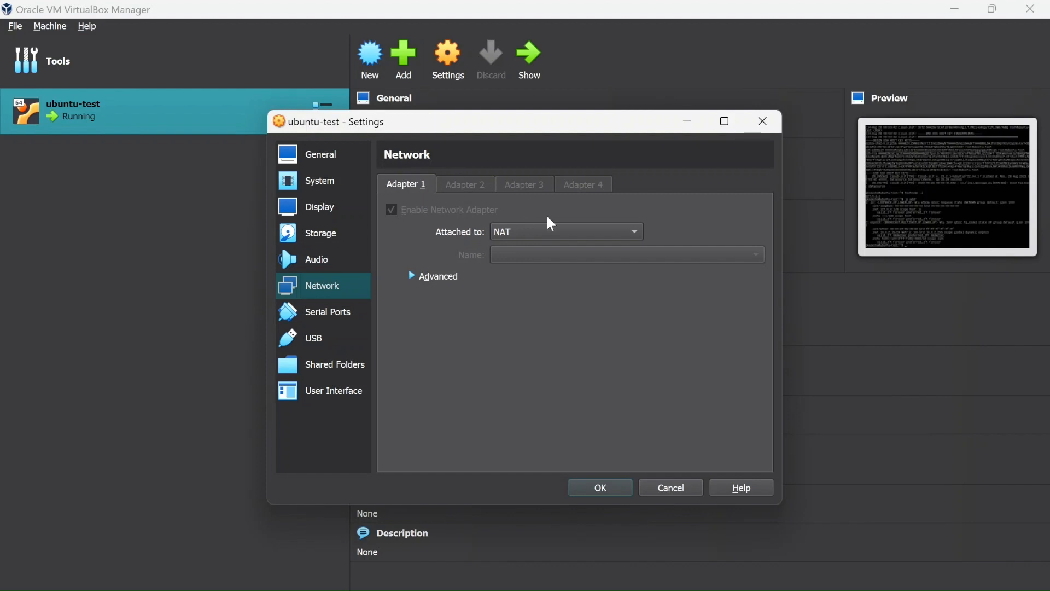
pyautogui.click(554, 237)
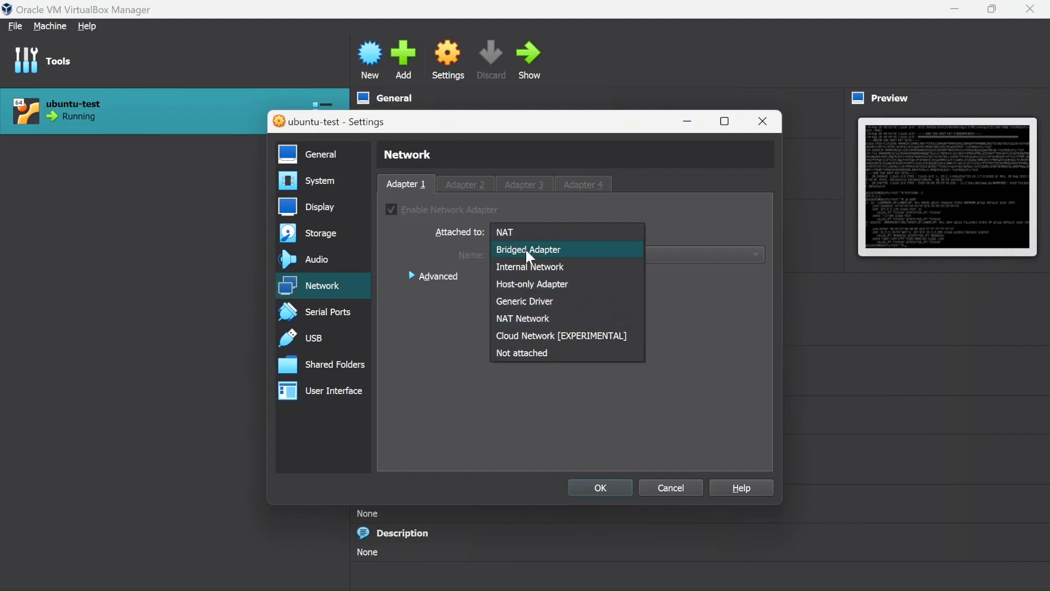
pyautogui.click(697, 217)
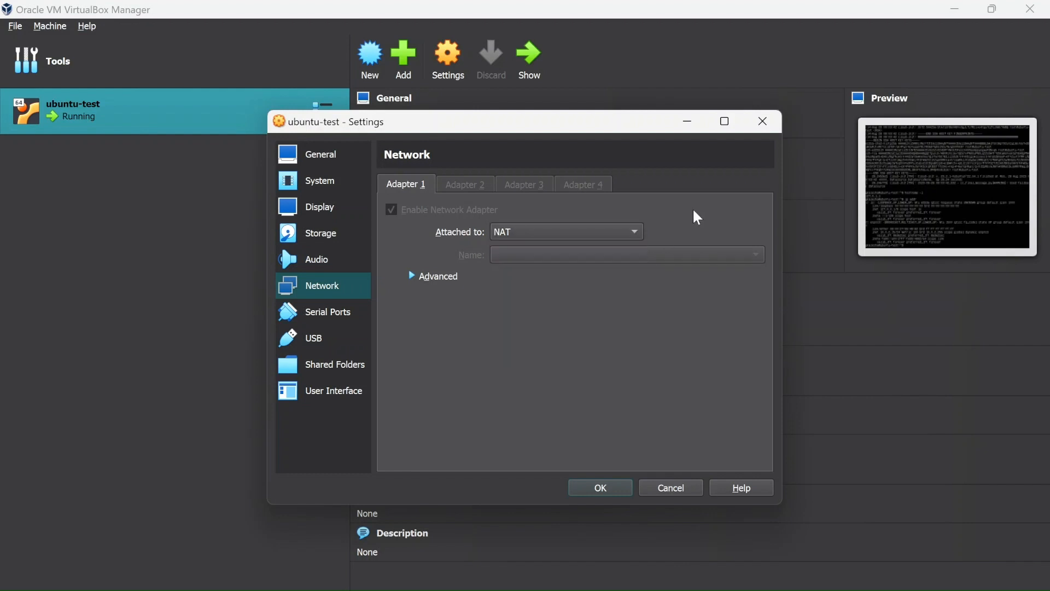
pyautogui.click(536, 234)
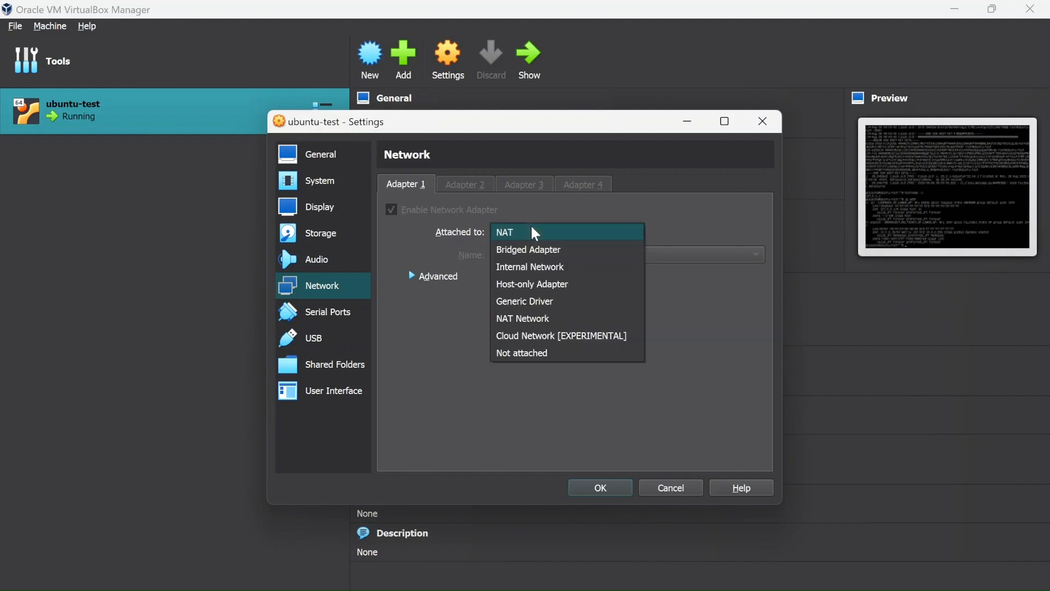
pyautogui.click(674, 208)
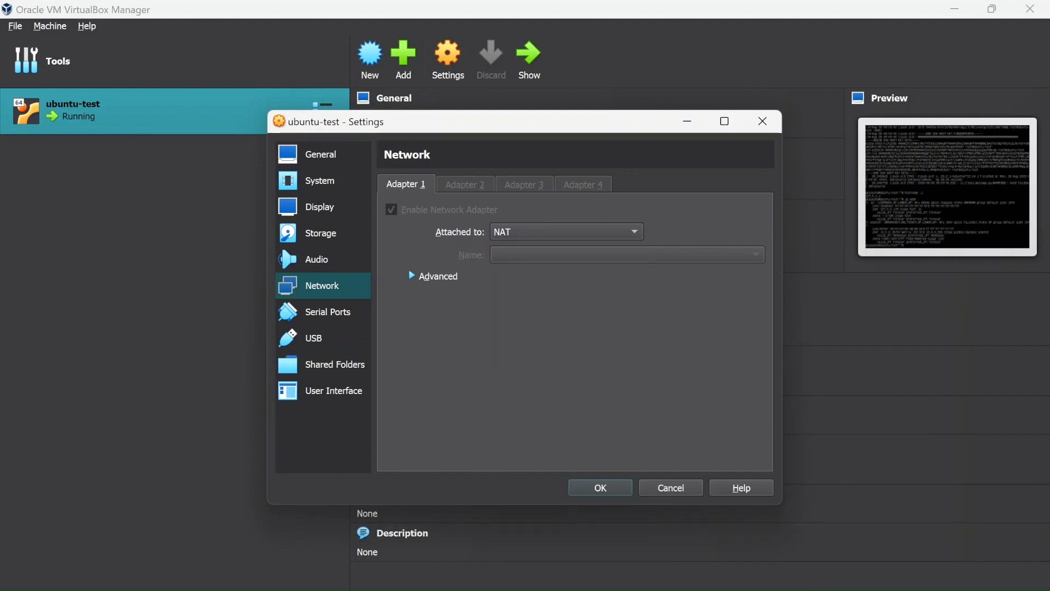
pyautogui.click(797, 579)
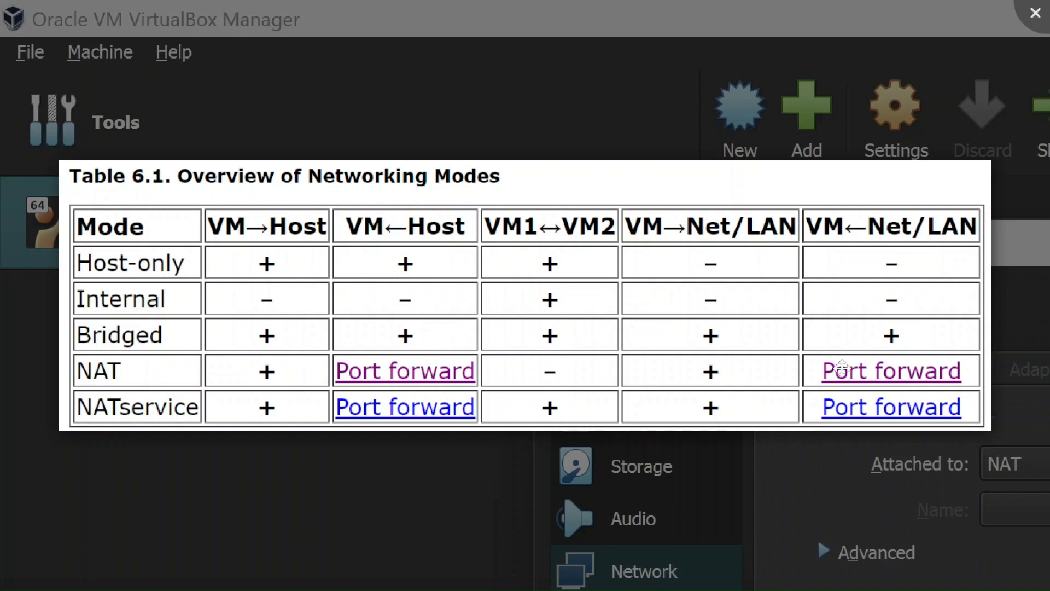
# Close the networking-modes table, returning to ubuntu-test's Network settings with Adapter 1 on NAT
pyautogui.click(1042, 8)
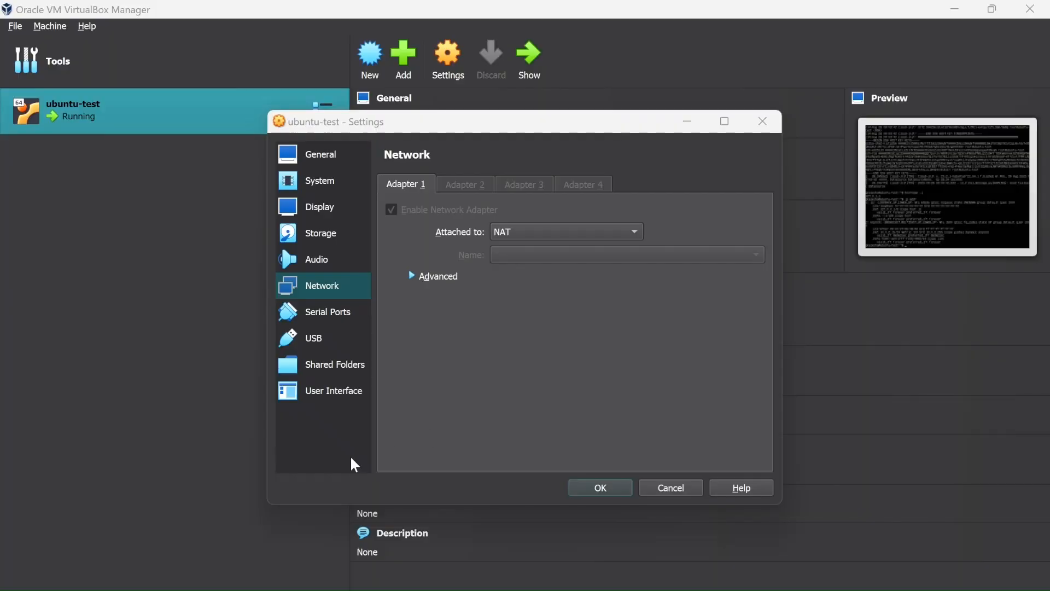
# Try Bridged and Host-only modes, then attach Adapter 1 to Internal Network named intnet
pyautogui.click(553, 236)
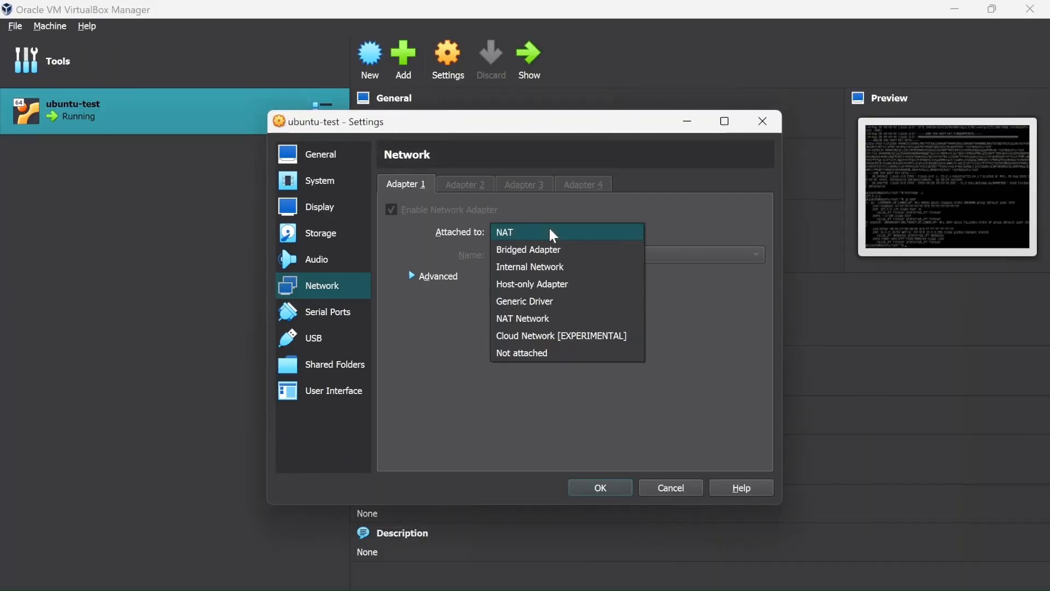
pyautogui.click(565, 250)
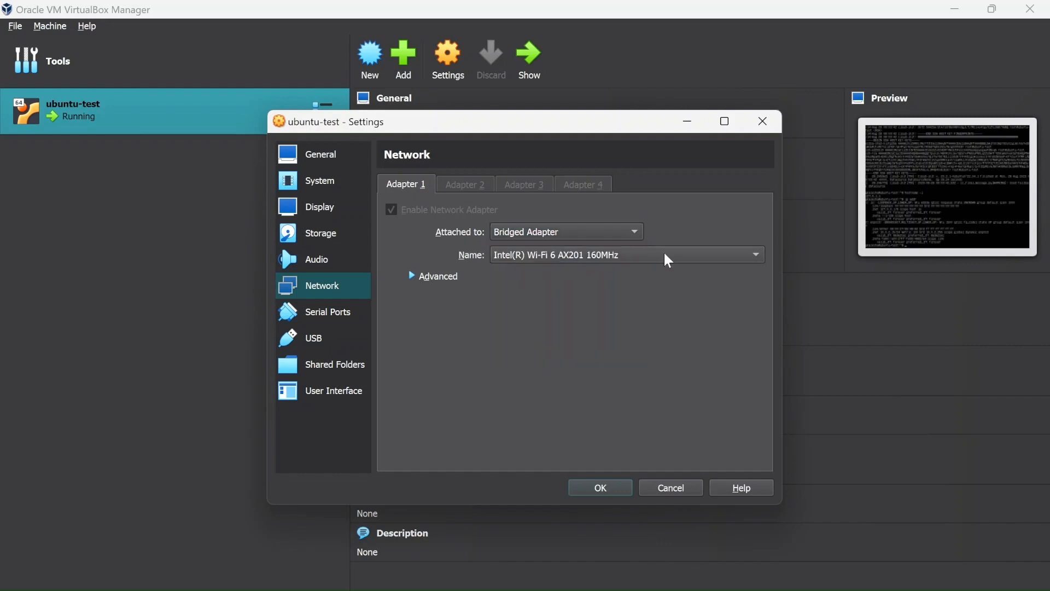
pyautogui.click(567, 233)
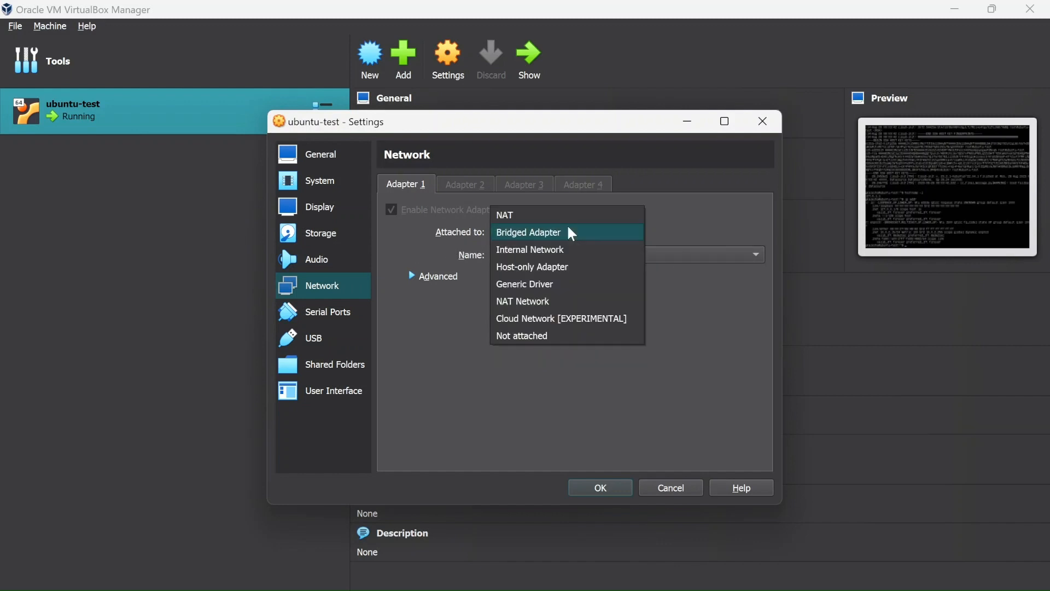
pyautogui.click(531, 267)
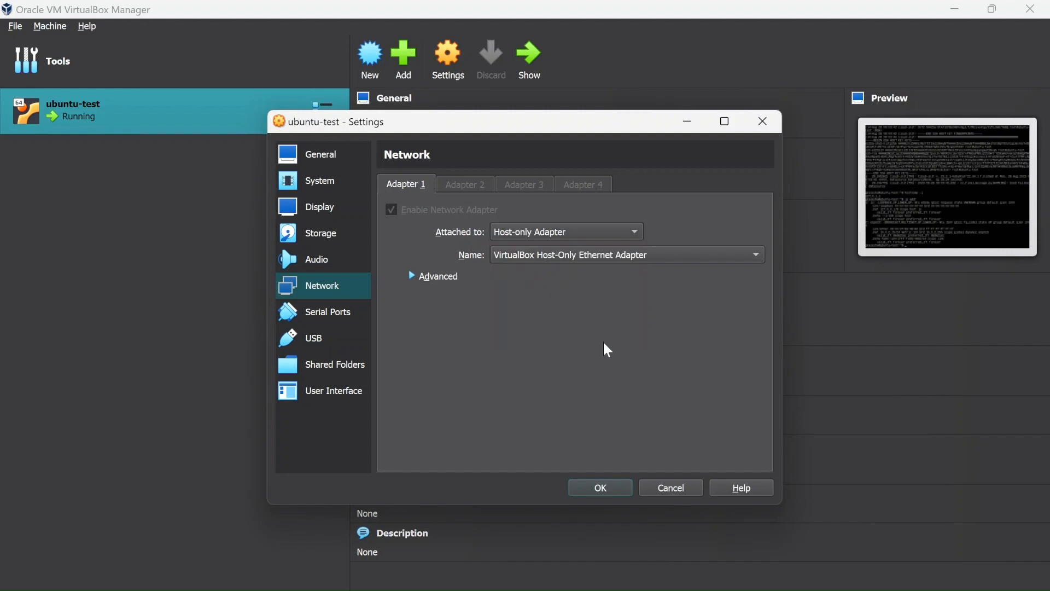
pyautogui.click(590, 232)
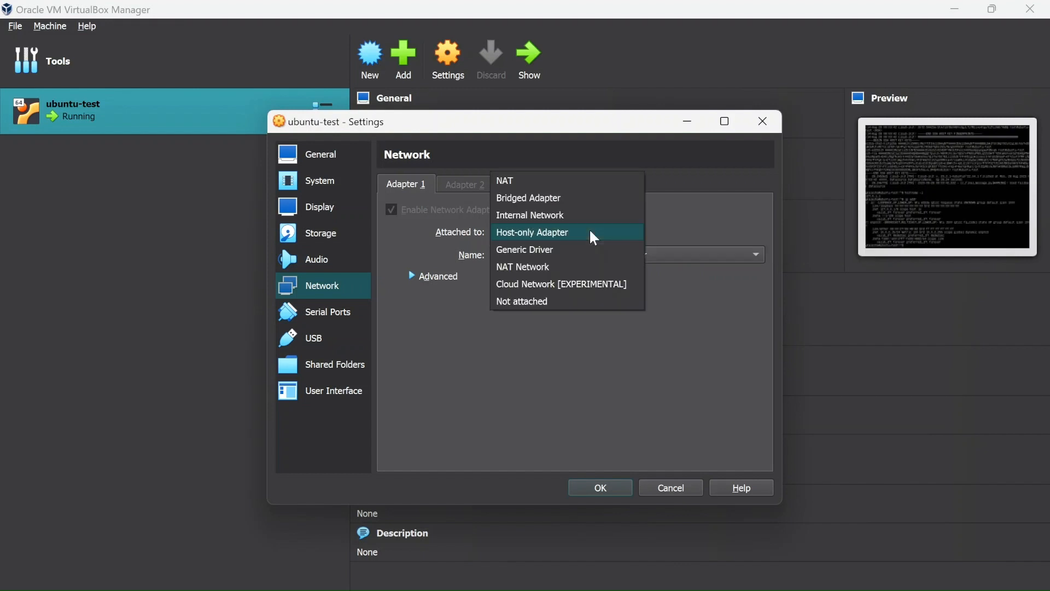
pyautogui.click(560, 214)
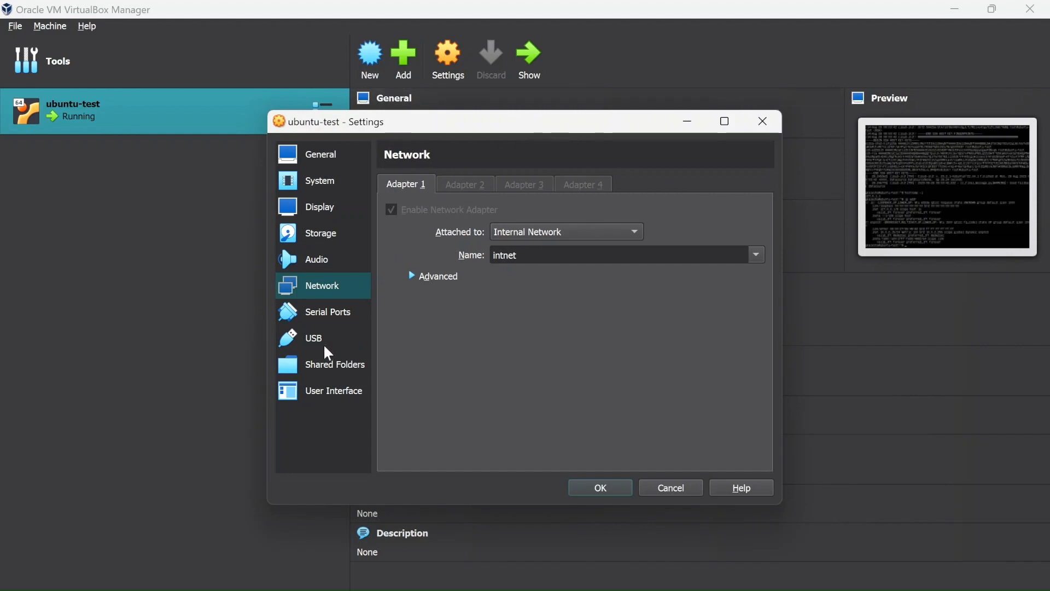
# Expand Advanced adapter settings, briefly try Bridged Adapter, and set the adapter back to Internal Network
pyautogui.click(415, 278)
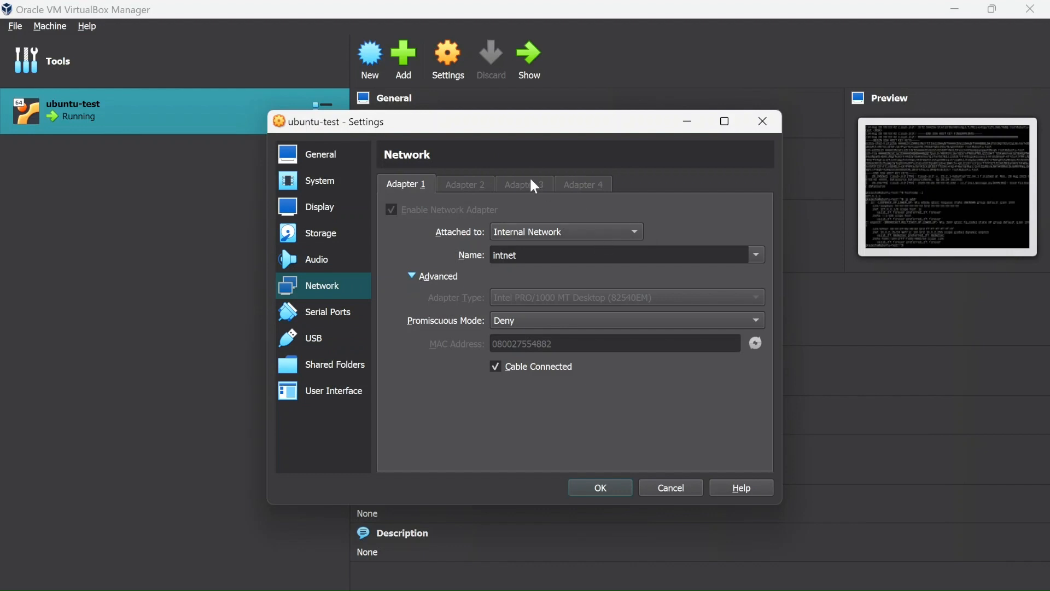
pyautogui.click(610, 232)
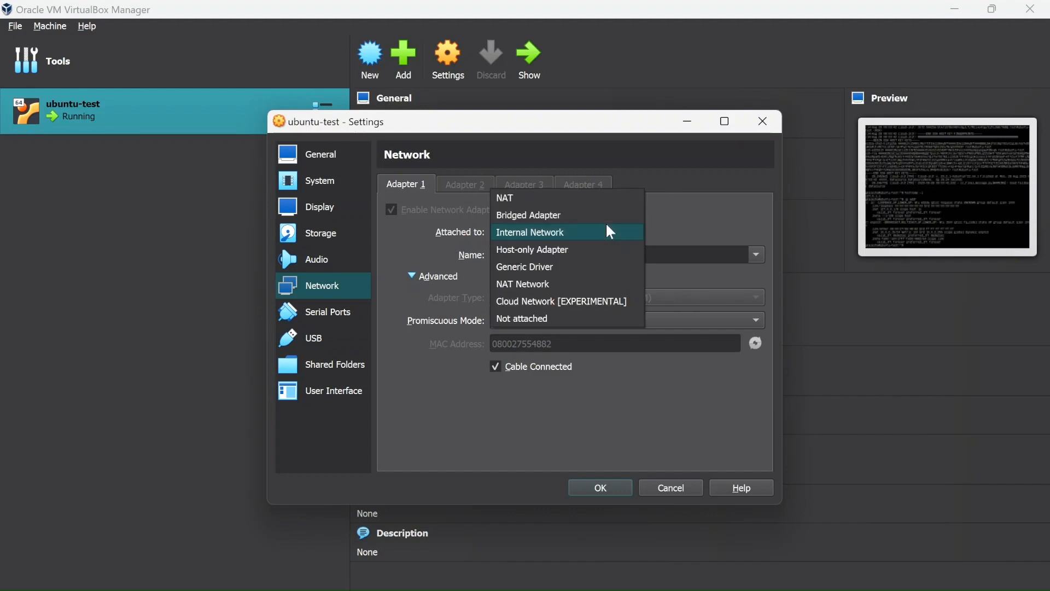
pyautogui.click(564, 217)
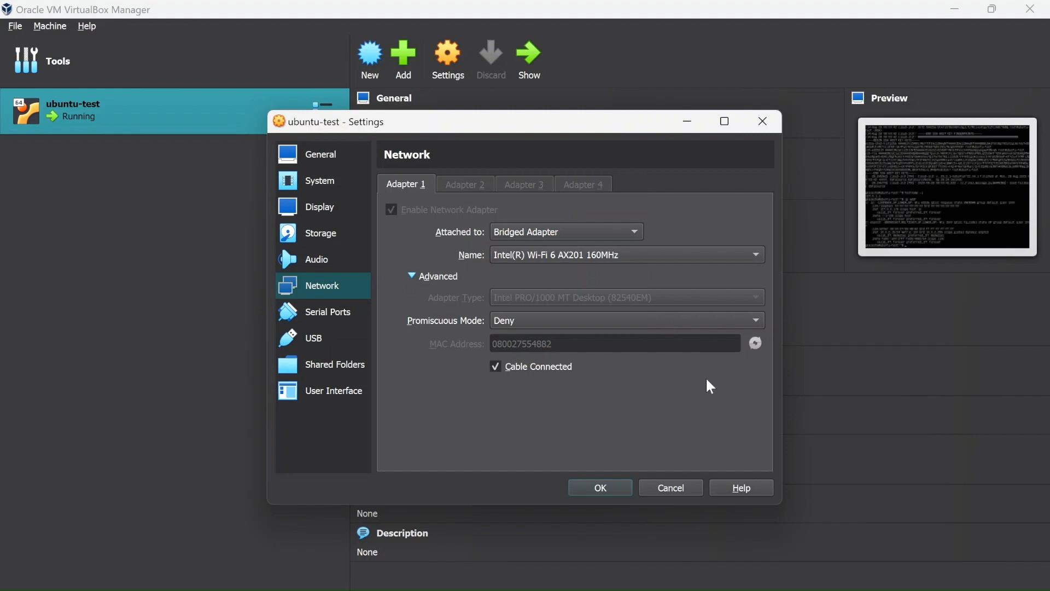
pyautogui.click(607, 239)
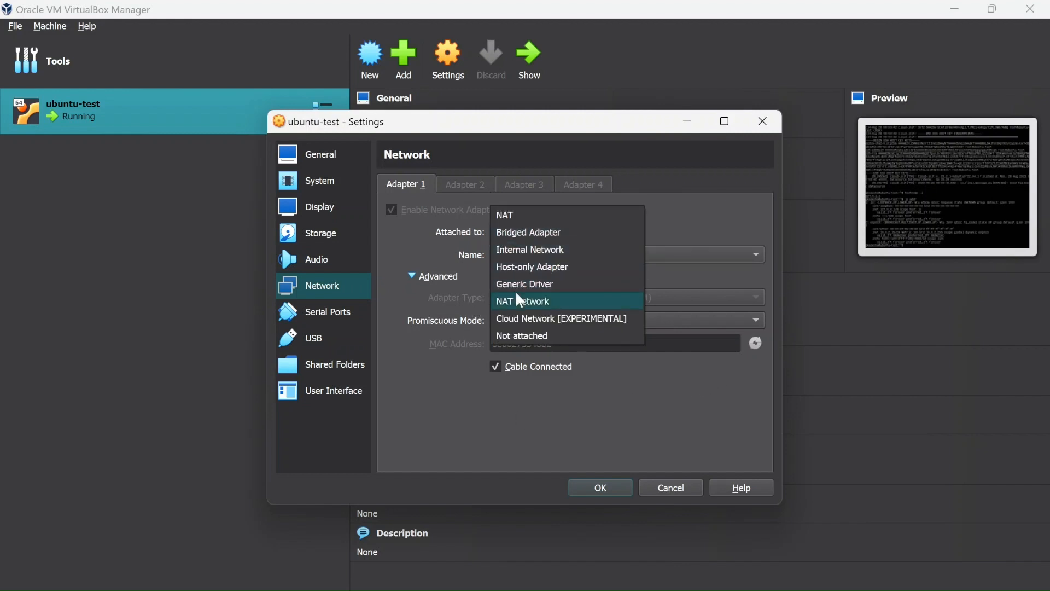
pyautogui.click(529, 249)
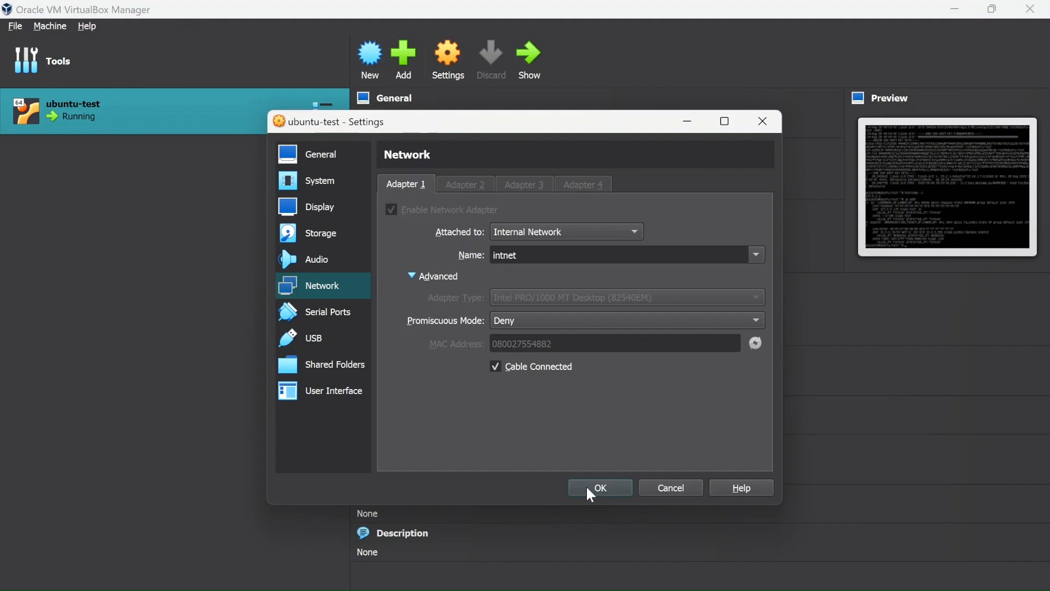
# Browse Serial Ports and USB settings, ending on the empty Shared Folders page
pyautogui.click(325, 315)
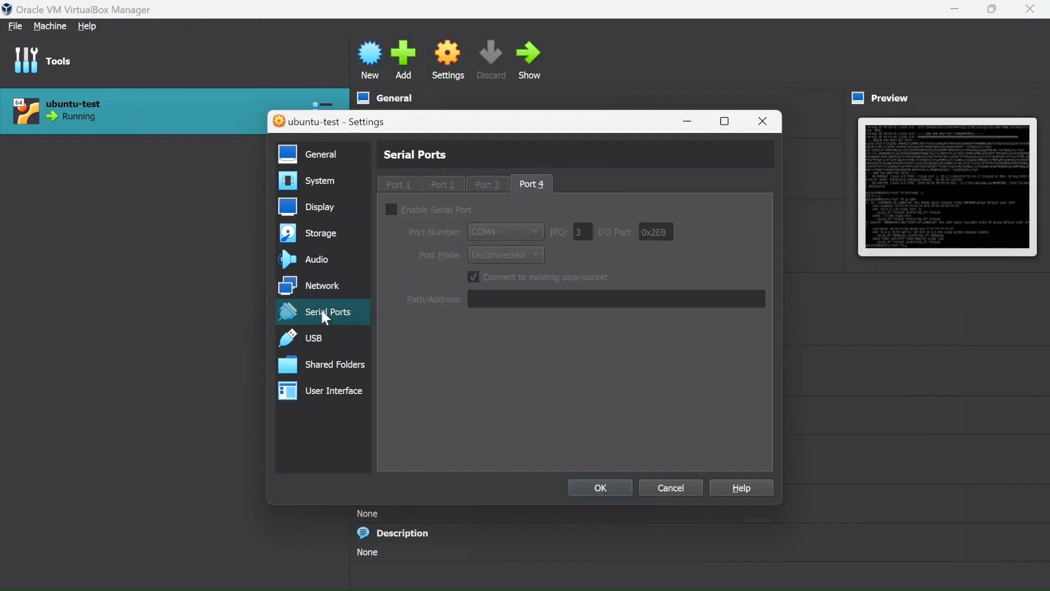
pyautogui.click(332, 289)
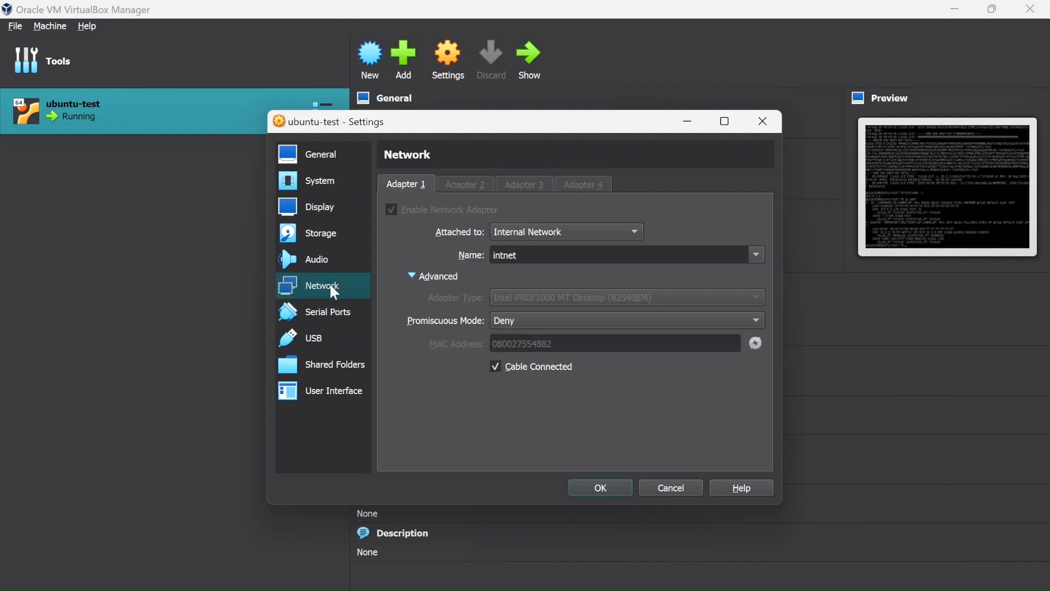
pyautogui.click(328, 341)
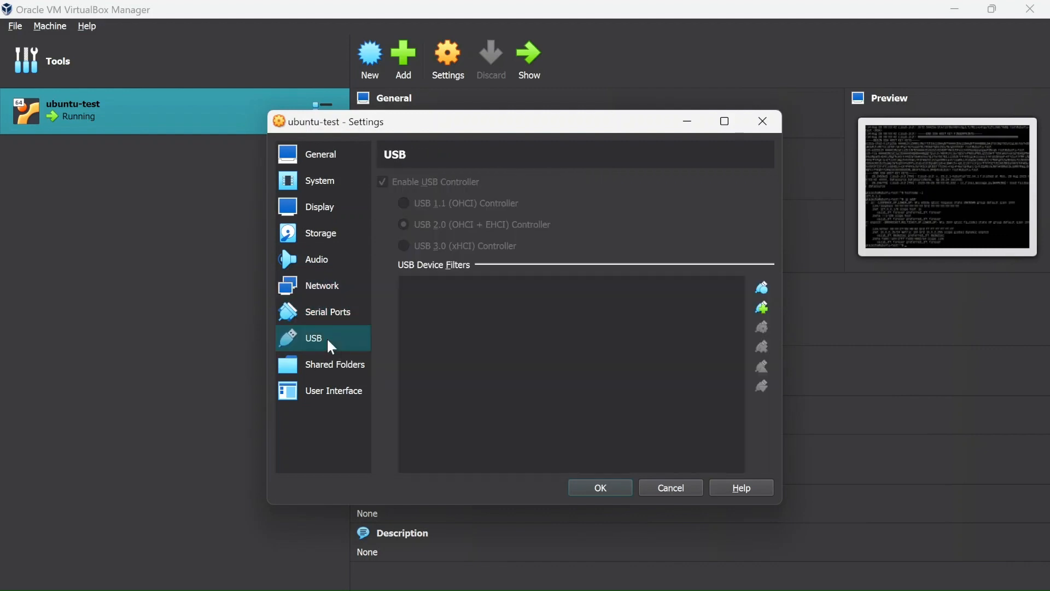
pyautogui.click(337, 362)
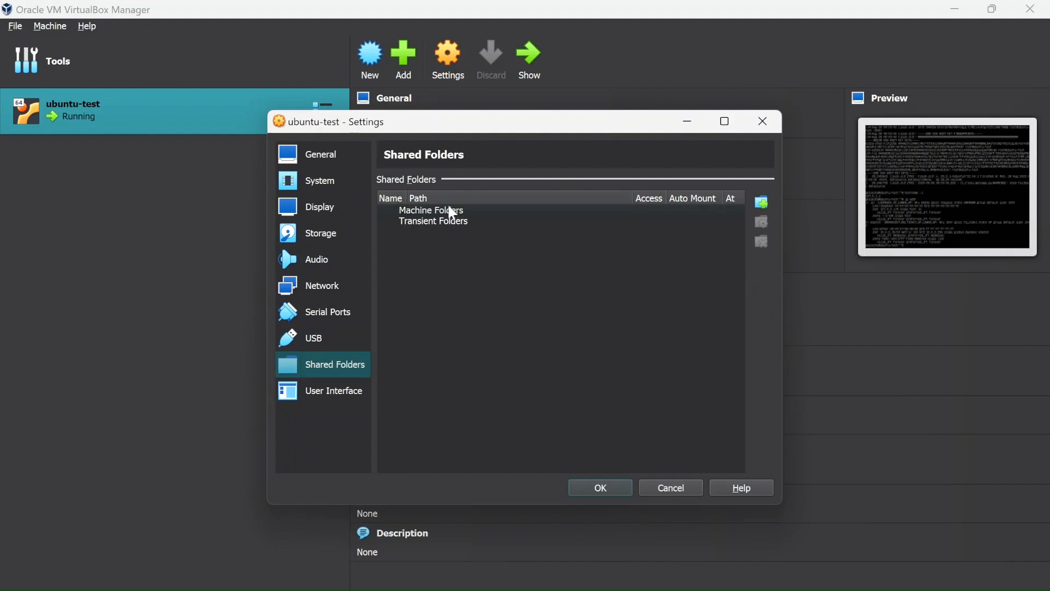
# Start a new shared folder with the host's Virtual_Machines folder as its path
pyautogui.click(762, 202)
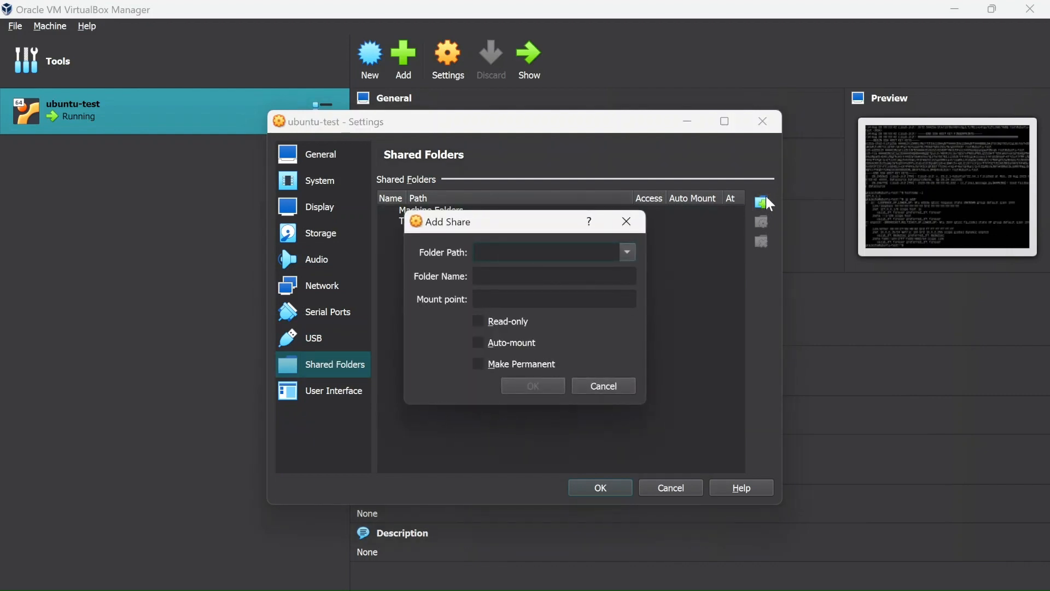
pyautogui.click(628, 256)
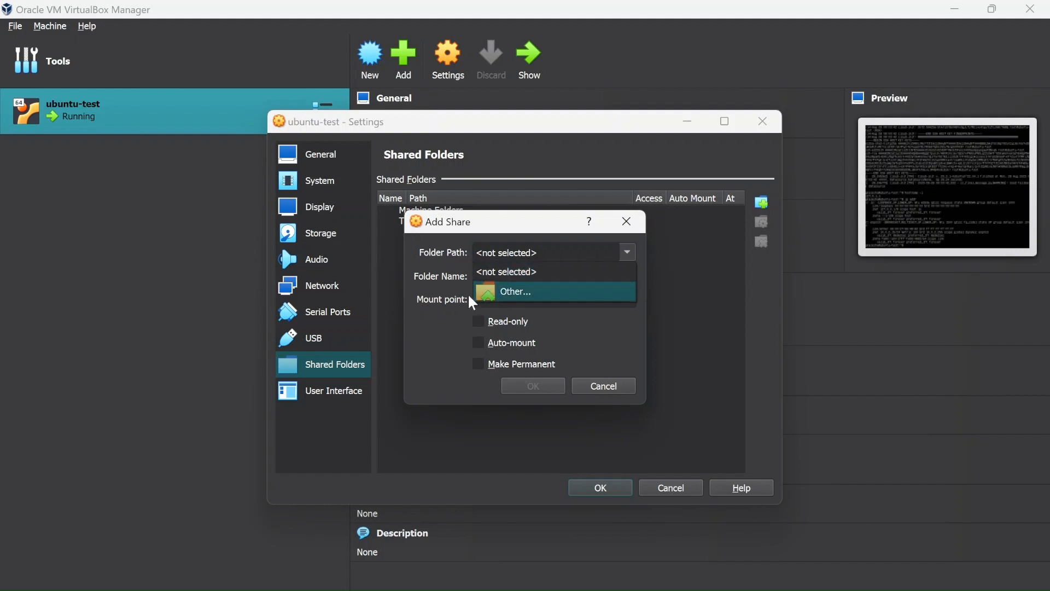
pyautogui.click(488, 289)
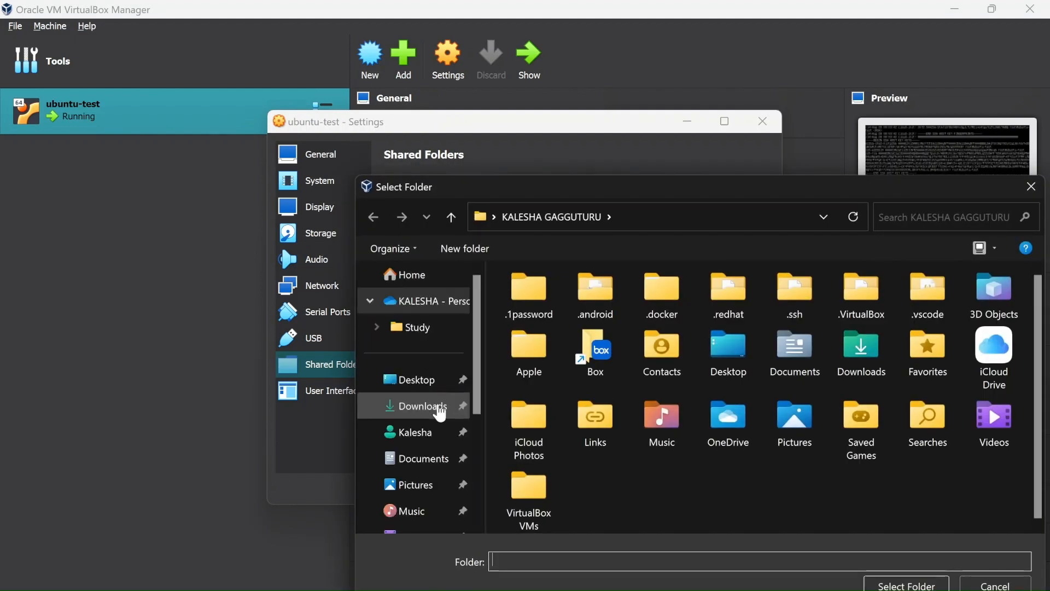
pyautogui.click(440, 409)
pyautogui.click(424, 433)
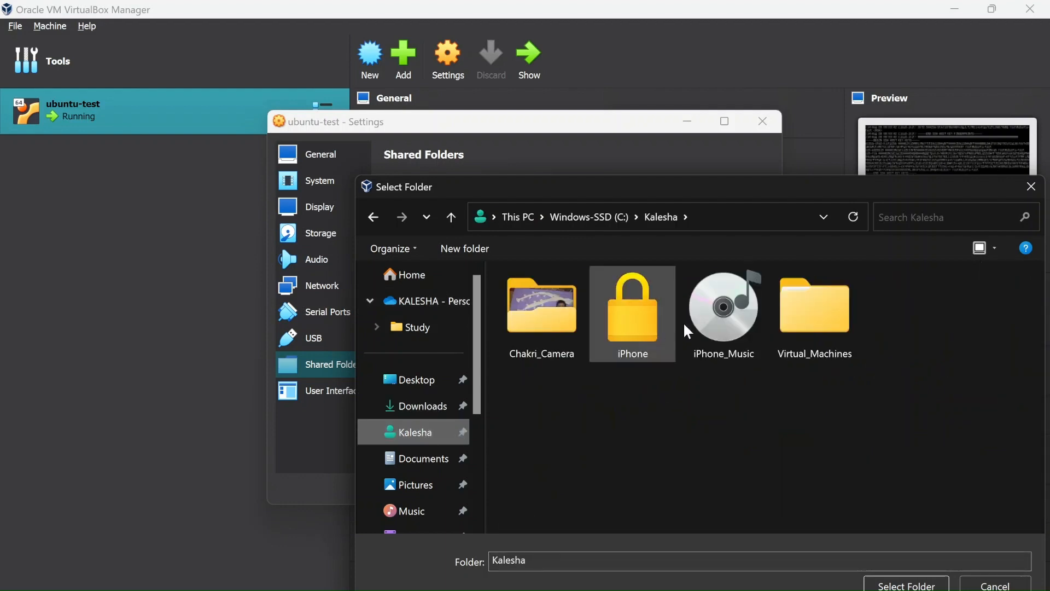
pyautogui.doubleClick(815, 306)
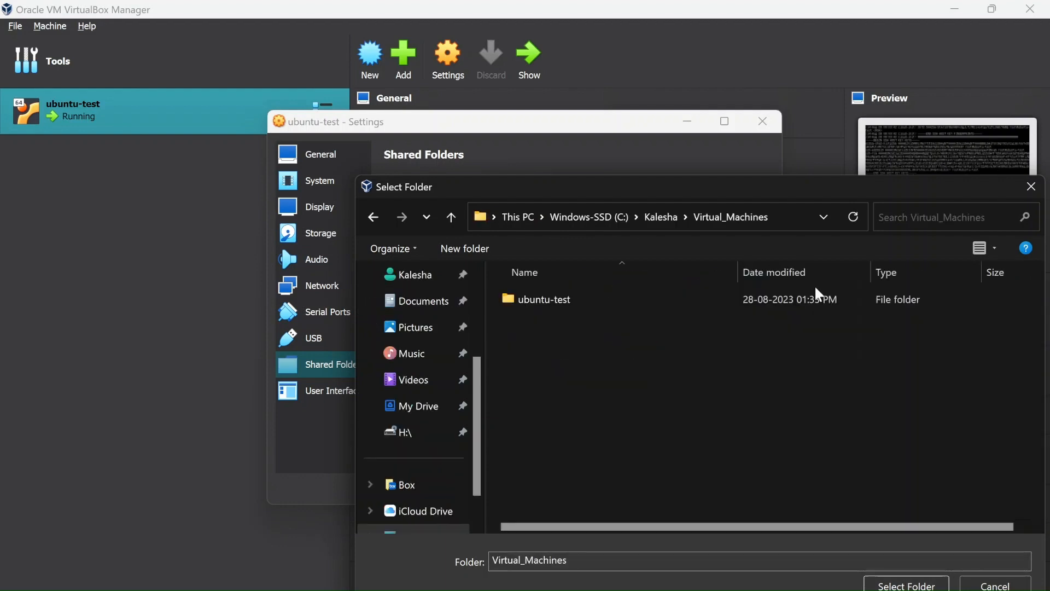
pyautogui.click(906, 584)
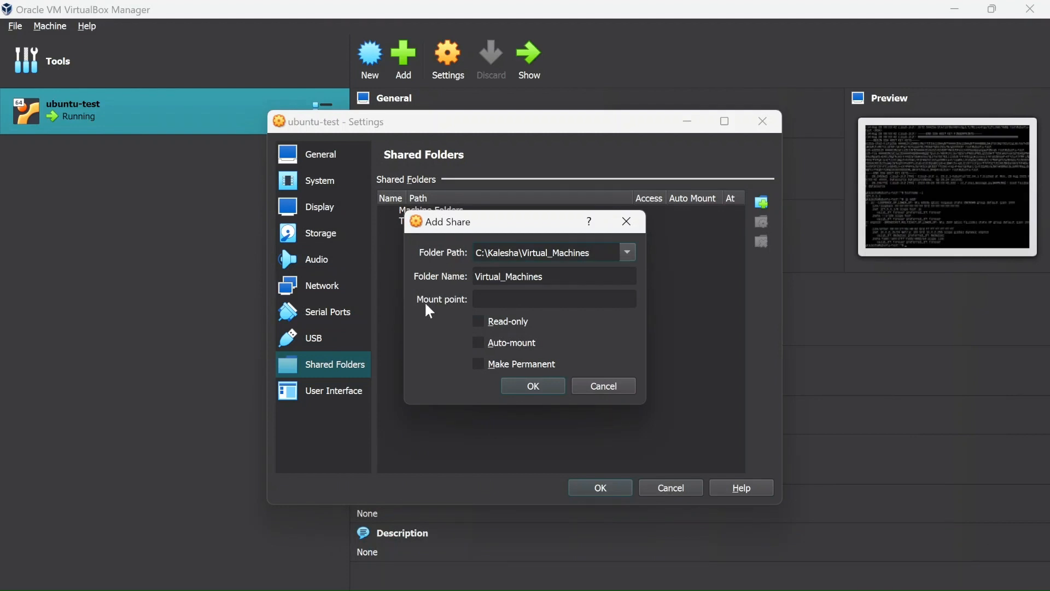
# Keep the share full-access and not auto-mounted, confirm it, and apply the VM settings
pyautogui.click(509, 299)
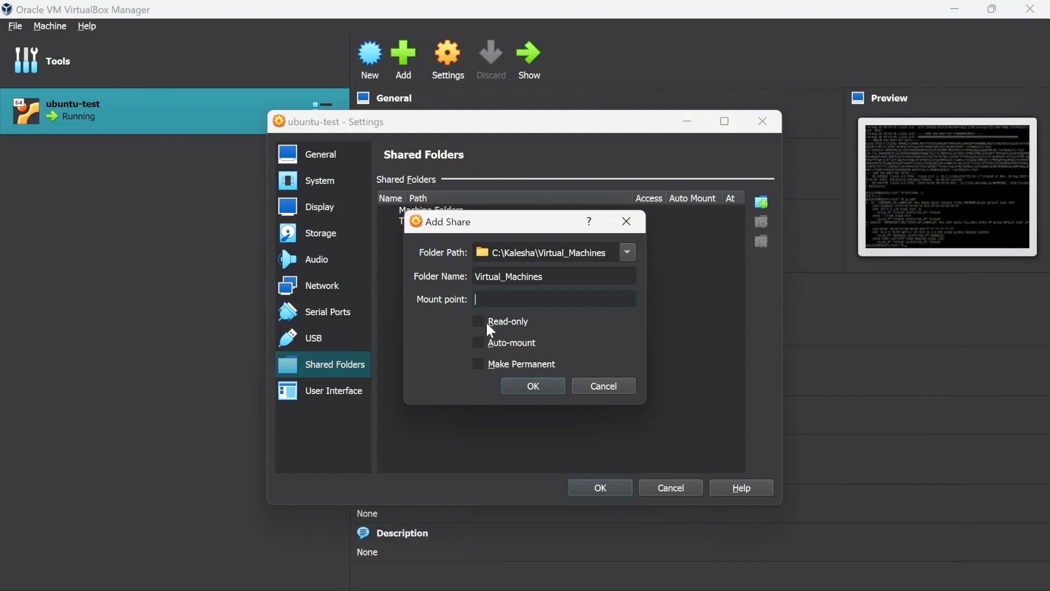
pyautogui.click(499, 345)
pyautogui.click(519, 322)
pyautogui.click(511, 346)
pyautogui.click(519, 323)
pyautogui.click(525, 388)
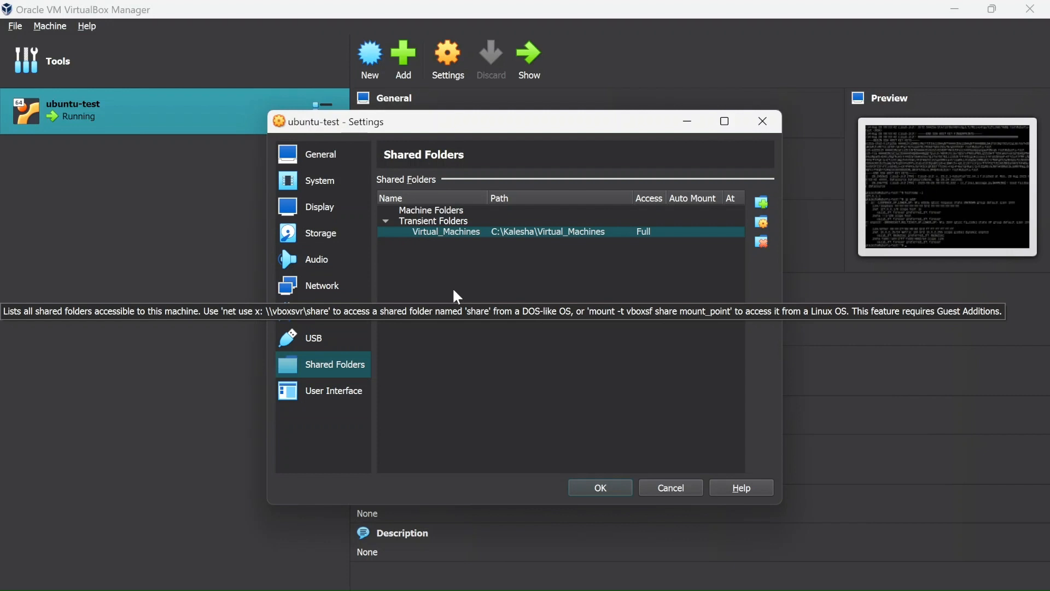
pyautogui.click(598, 485)
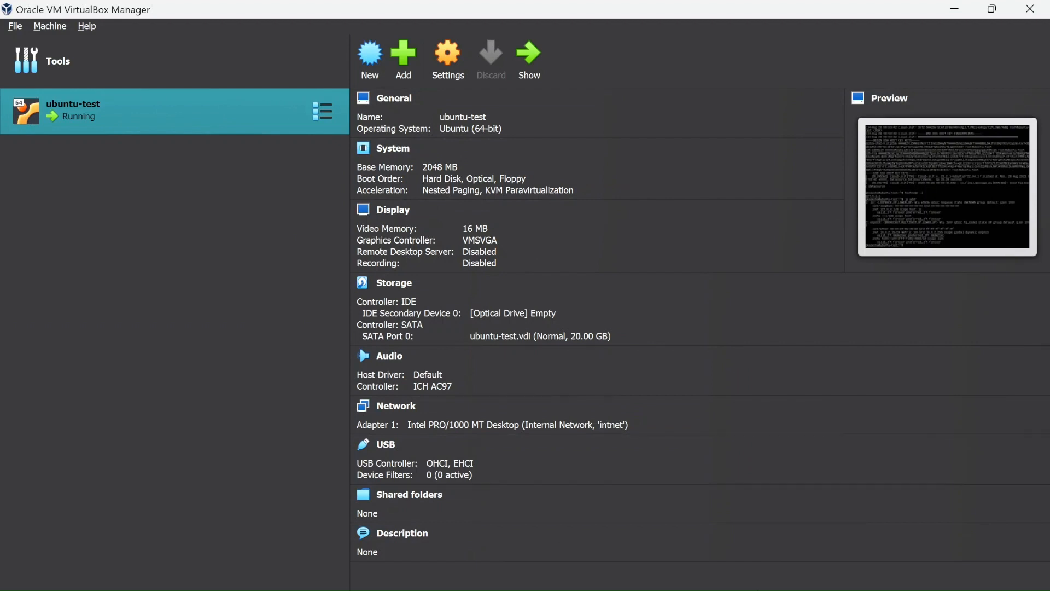
# Switch to the running ubuntu-test VM's console window with Alt+Tab
pyautogui.hotkey('alt', 'Tab')
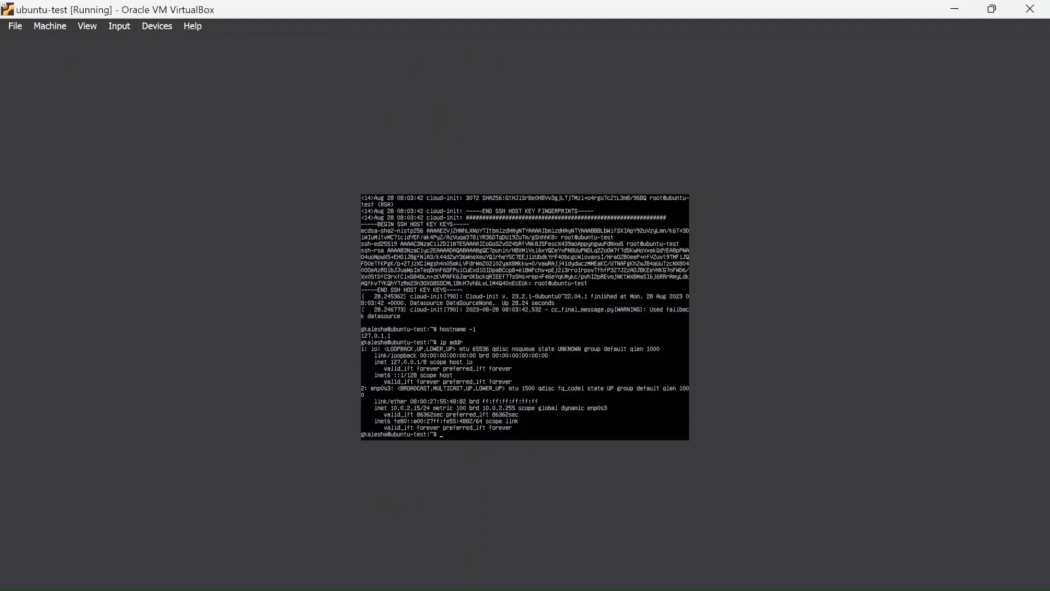